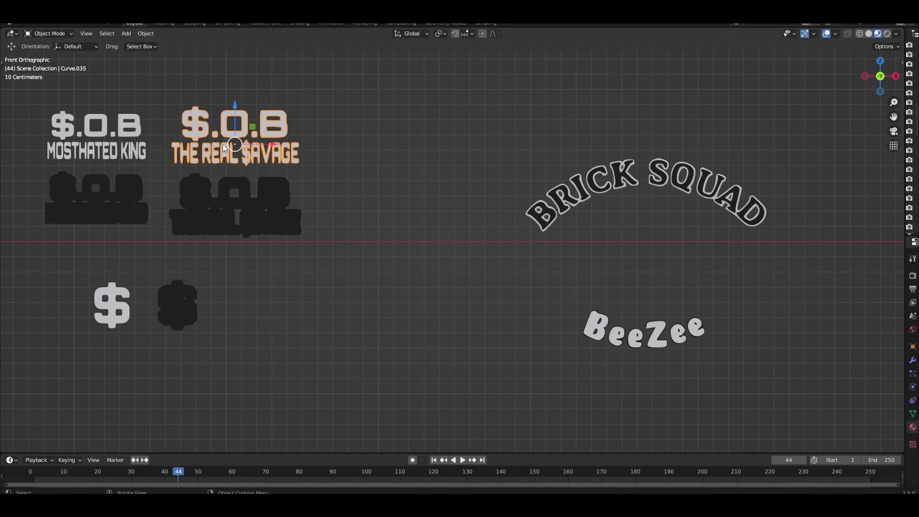
# Lower THE REAL SAVAGE light text onto its dark backing shape.
pyautogui.moveTo(230, 110); pyautogui.dragTo(248, 182)
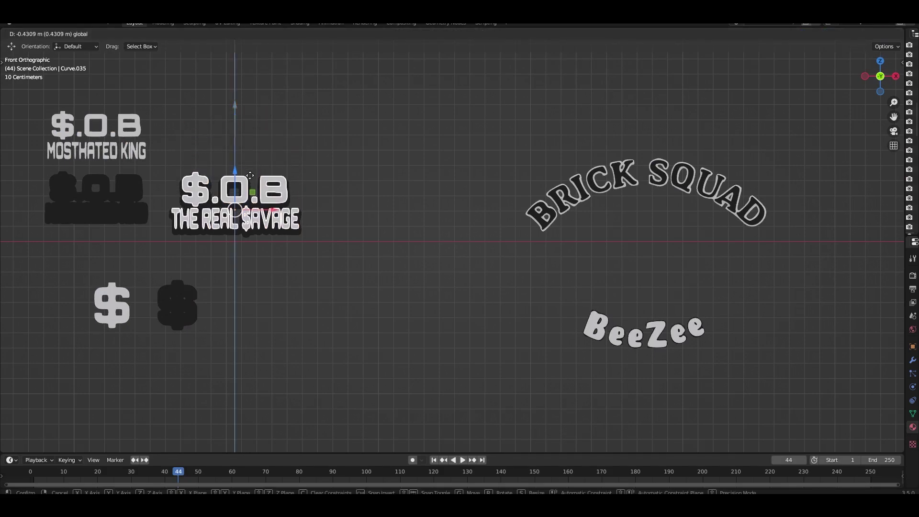
pyautogui.scroll(1, 268, 201)
pyautogui.scroll(3, 289, 220)
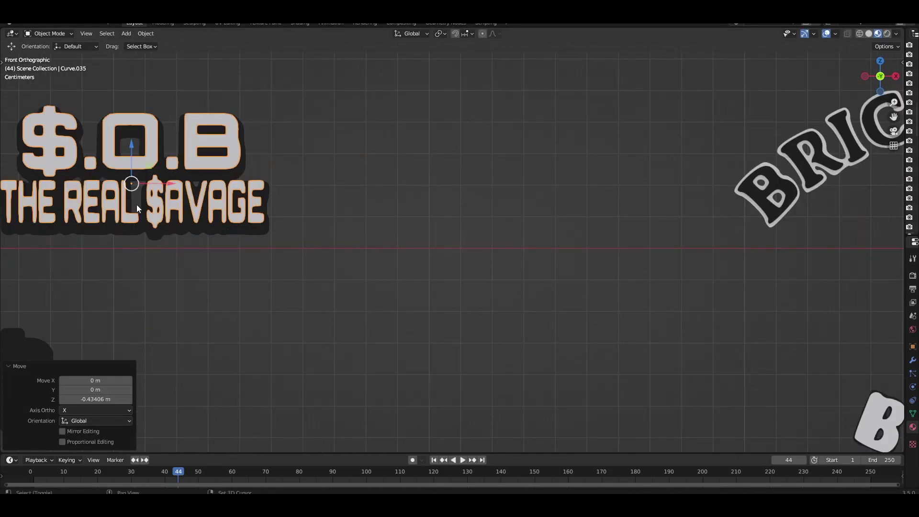
pyautogui.keyDown('shift'); pyautogui.moveTo(137, 206); pyautogui.dragTo(279, 238, button='middle'); pyautogui.keyUp('shift')
pyautogui.moveTo(282, 208); pyautogui.dragTo(281, 211)
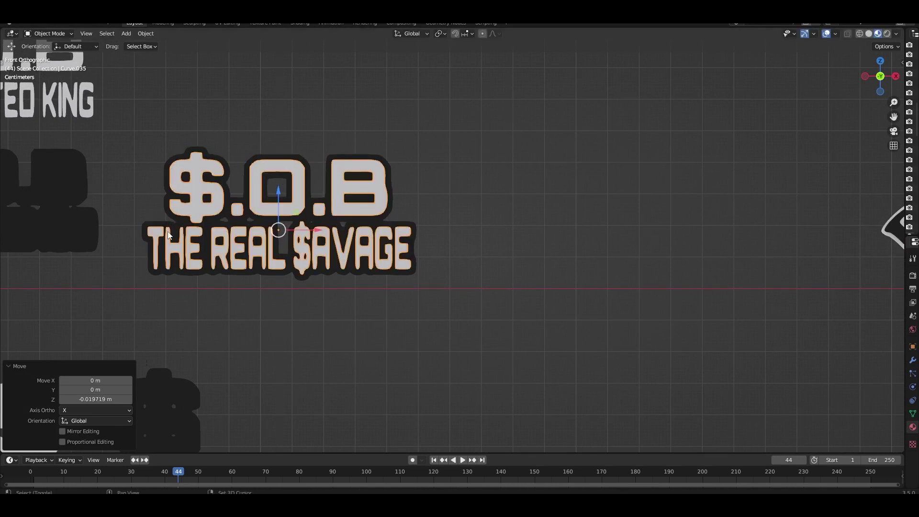
# Move the MOSTHATED KING light text along Z onto its dark backing.
pyautogui.keyDown('shift'); pyautogui.moveTo(163, 232); pyautogui.dragTo(474, 297, button='middle'); pyautogui.keyUp('shift')
pyautogui.click(328, 177)
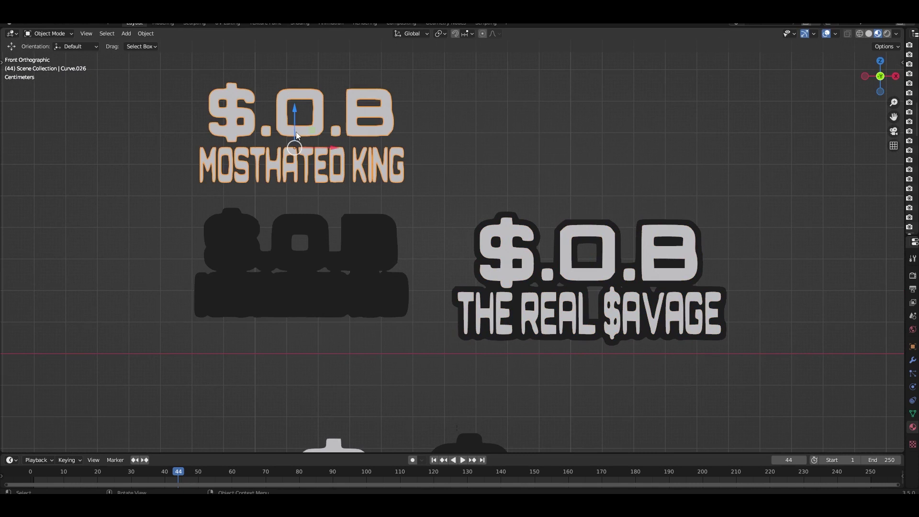
pyautogui.press('g')
pyautogui.press('z')
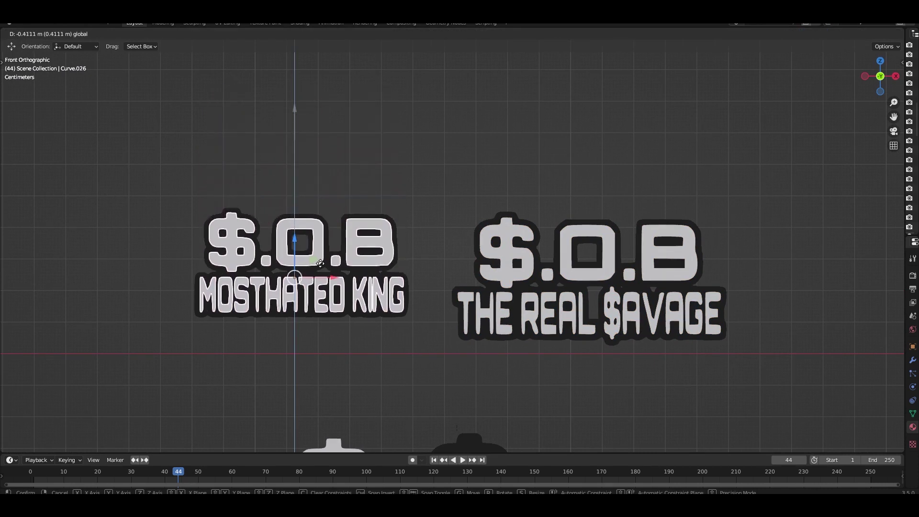
pyautogui.click(320, 263)
# Slide the light $ along X over the dark $ and align it.
pyautogui.keyDown('shift'); pyautogui.moveTo(349, 312); pyautogui.dragTo(234, 96, button='middle'); pyautogui.keyUp('shift')
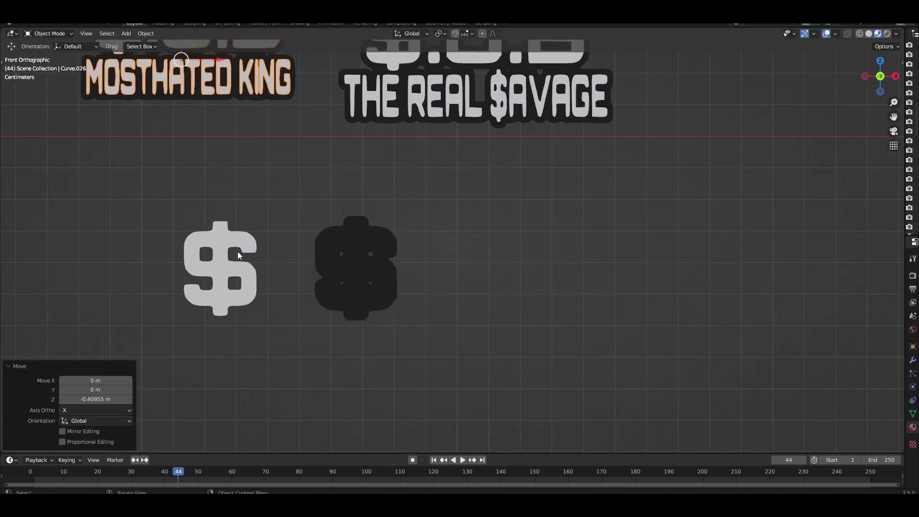
pyautogui.click(268, 285)
pyautogui.press('g')
pyautogui.press('x')
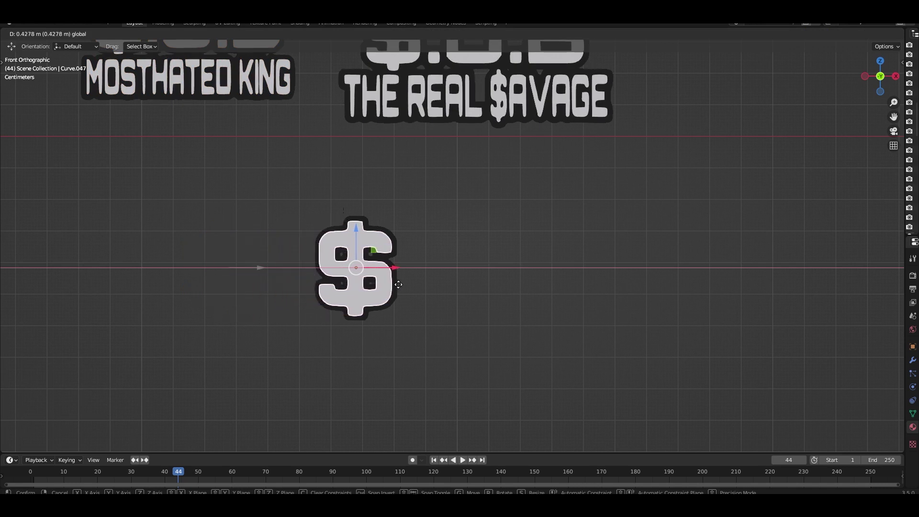
pyautogui.click(398, 284)
pyautogui.scroll(3, 369, 289)
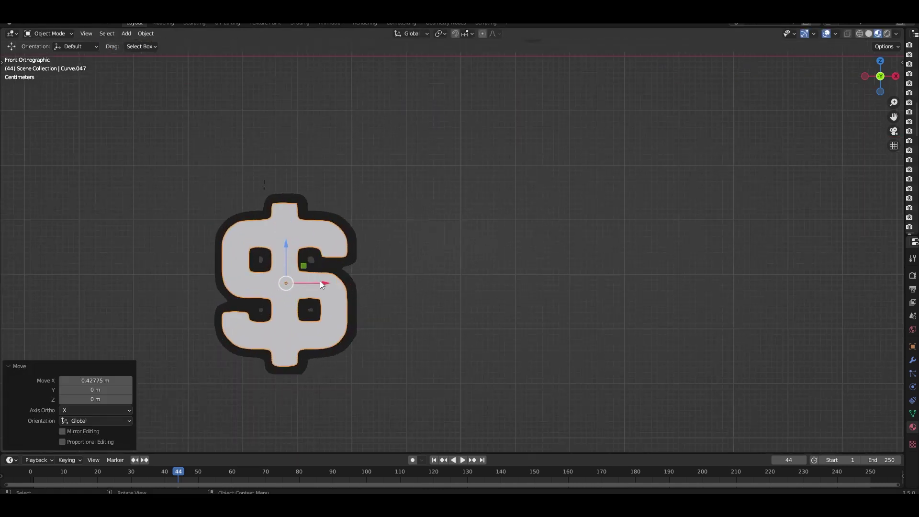
pyautogui.moveTo(321, 284); pyautogui.dragTo(323, 285)
pyautogui.scroll(-5, 323, 286)
pyautogui.scroll(-2, 322, 286)
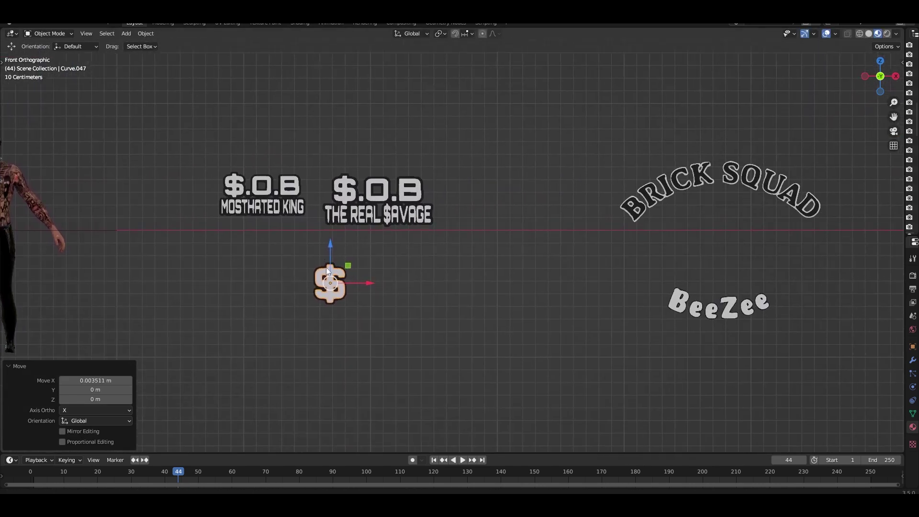
# Save the blend file, then box-select the MOSTHATED KING pendant.
pyautogui.keyDown('shift'); pyautogui.moveTo(327, 271); pyautogui.dragTo(293, 272, button='middle'); pyautogui.keyUp('shift')
pyautogui.click(22, 23)
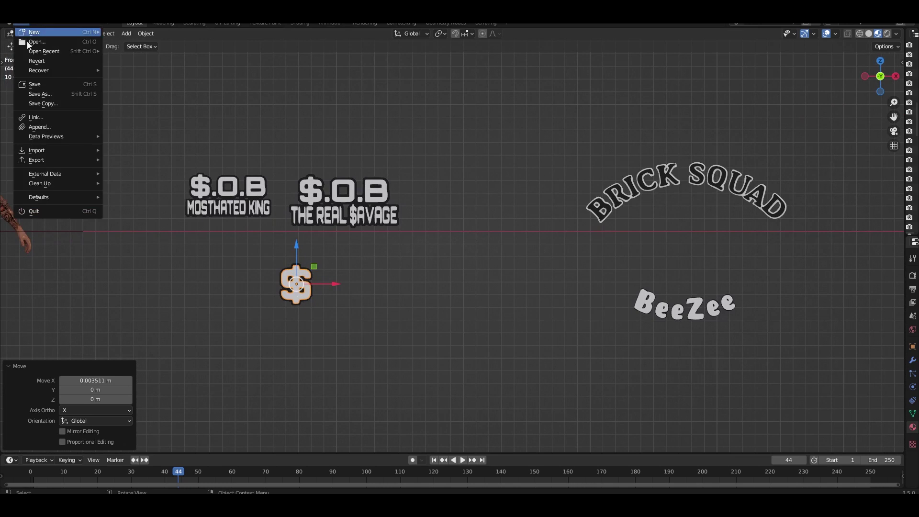
pyautogui.click(43, 85)
pyautogui.moveTo(376, 246)
pyautogui.keyDown('shift'); pyautogui.mouseDown(button='middle')
pyautogui.moveTo(412, 239)
pyautogui.moveTo(521, 265)
pyautogui.mouseUp(button='middle'); pyautogui.keyUp('shift')
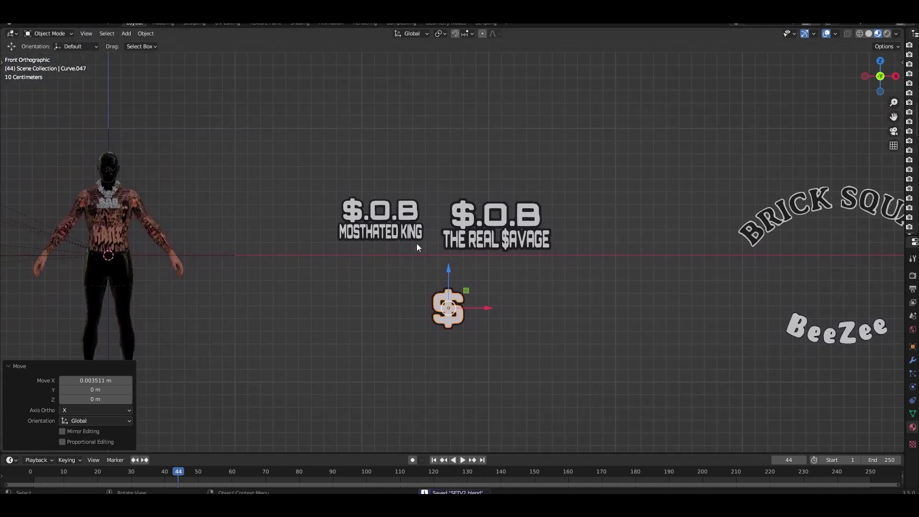
pyautogui.moveTo(356, 184); pyautogui.dragTo(389, 249)
# Place the MOSTHATED KING and THE REAL SAVAGE pendants and the $ beside the character.
pyautogui.press('g')
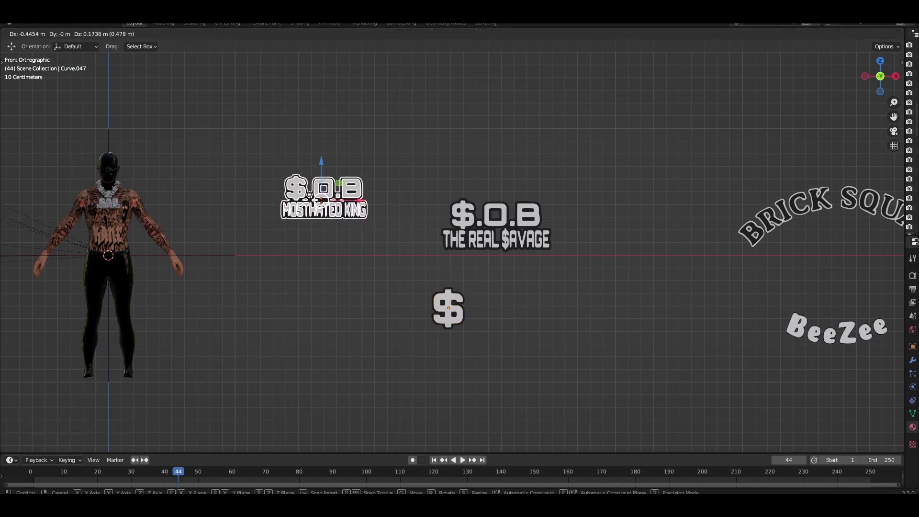
pyautogui.click(190, 148)
pyautogui.moveTo(515, 261); pyautogui.dragTo(491, 231)
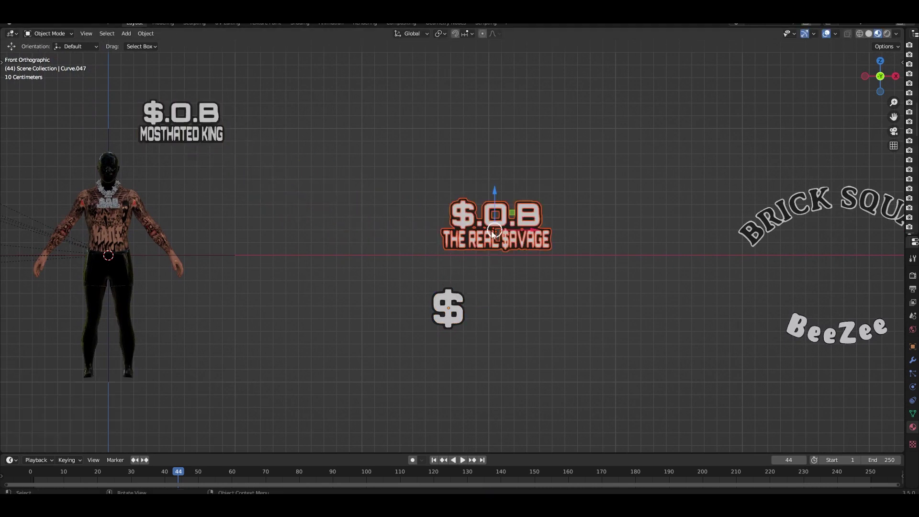
pyautogui.press('g')
pyautogui.click(162, 193)
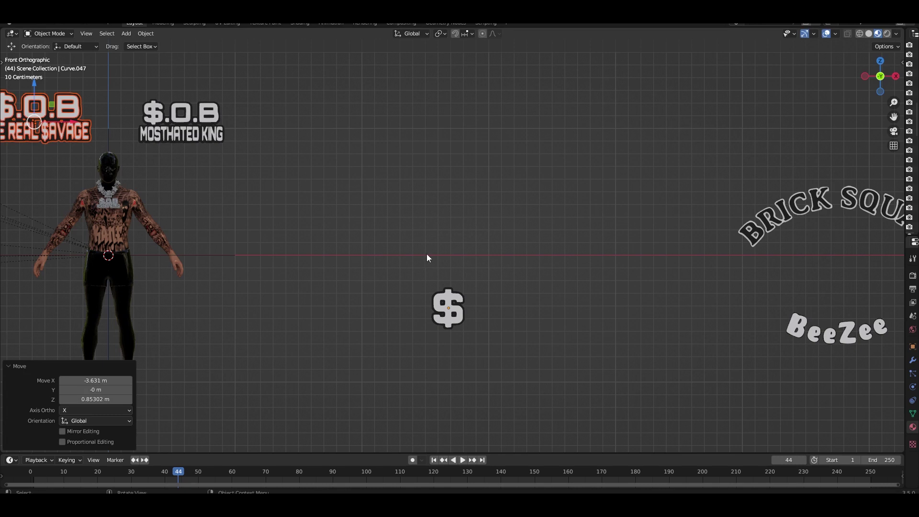
pyautogui.moveTo(427, 254); pyautogui.dragTo(468, 324)
pyautogui.press('g')
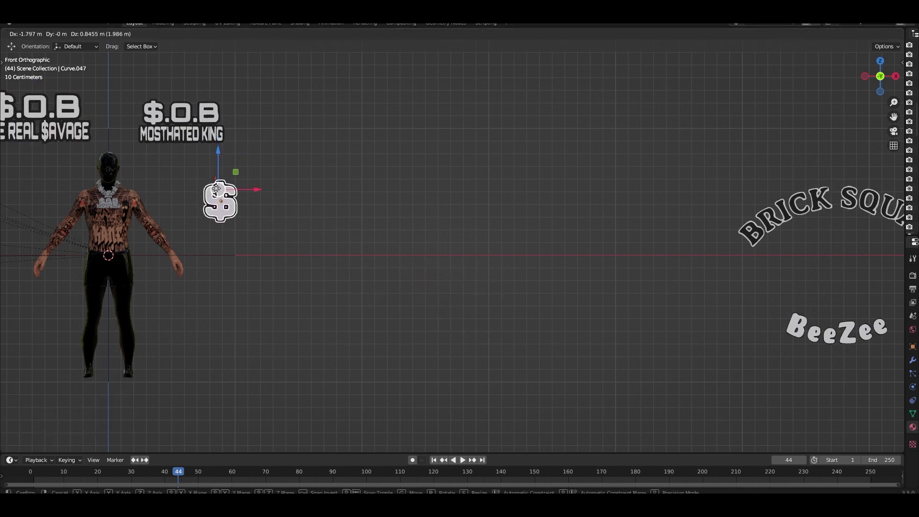
pyautogui.click(216, 190)
# Move the BRICK SQUAD and BeeZee text far to the upper left.
pyautogui.scroll(-3, 667, 307)
pyautogui.moveTo(630, 211); pyautogui.dragTo(710, 327)
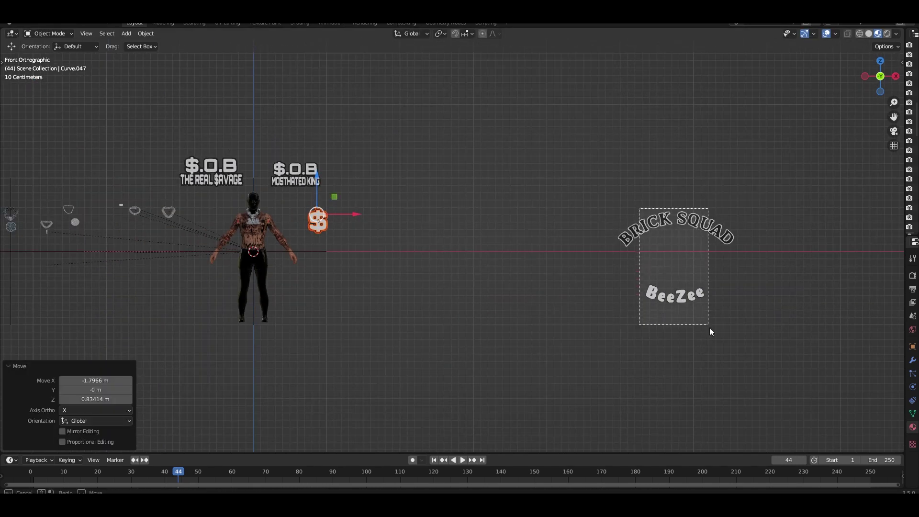
pyautogui.scroll(-3, 688, 319)
pyautogui.scroll(-1, 573, 289)
pyautogui.moveTo(542, 255); pyautogui.dragTo(284, 195)
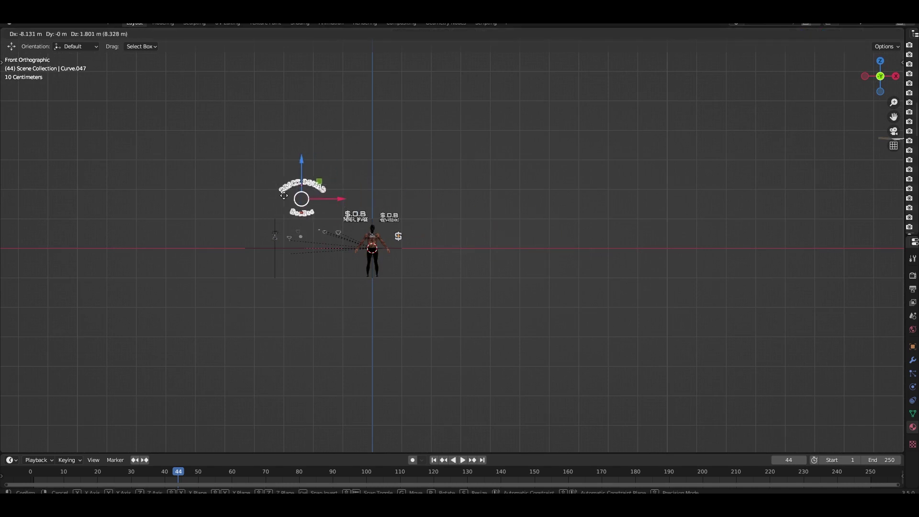
pyautogui.click(262, 194)
pyautogui.scroll(4, 320, 240)
pyautogui.scroll(-2, 234, 228)
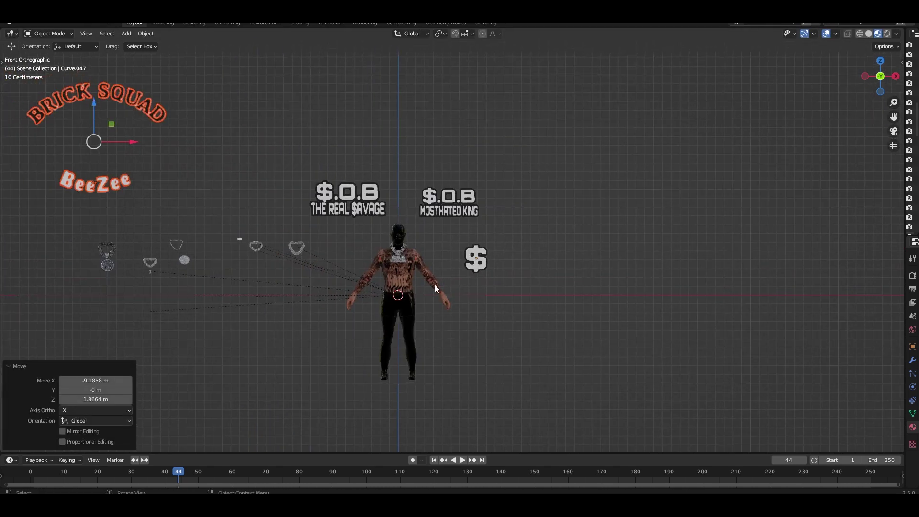
pyautogui.scroll(3, 435, 284)
pyautogui.scroll(1, 348, 288)
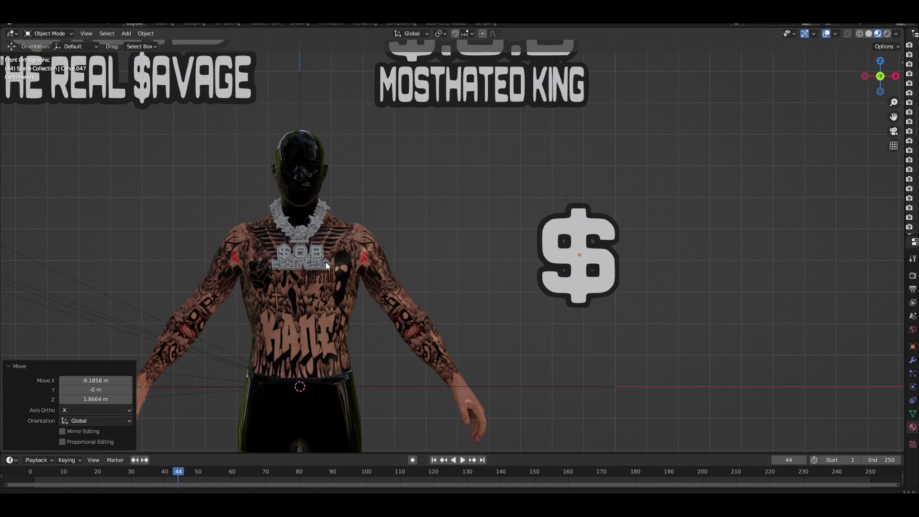
pyautogui.scroll(1, 326, 263)
pyautogui.scroll(-4, 468, 304)
# Shift two chain objects leftward and frame the pendants above the torso.
pyautogui.moveTo(143, 214); pyautogui.dragTo(274, 275)
pyautogui.scroll(-3, 276, 271)
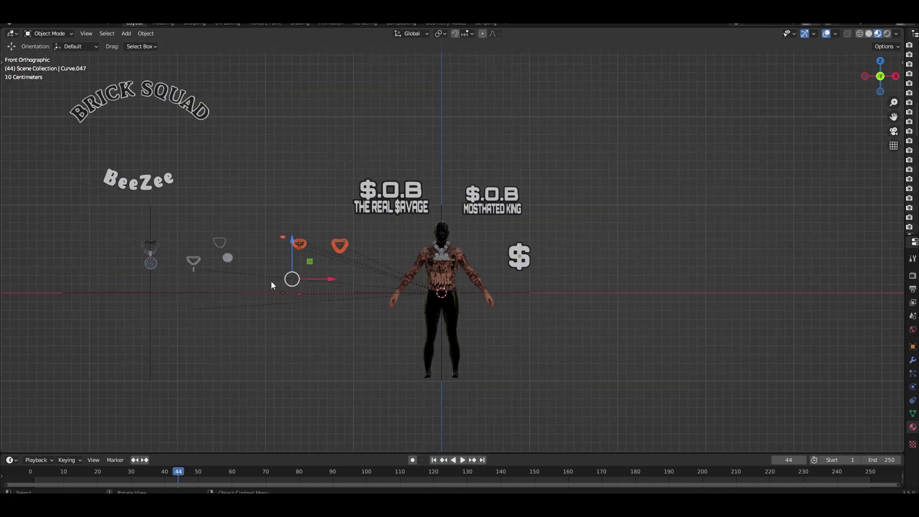
pyautogui.press('g')
pyautogui.click(76, 275)
pyautogui.click(307, 245)
pyautogui.scroll(6, 307, 248)
pyautogui.moveTo(306, 248)
pyautogui.keyDown('shift'); pyautogui.mouseDown(button='middle')
pyautogui.moveTo(280, 254)
pyautogui.moveTo(288, 261)
pyautogui.mouseUp(button='middle'); pyautogui.keyUp('shift')
pyautogui.scroll(4, 235, 274)
pyautogui.scroll(-4, 289, 260)
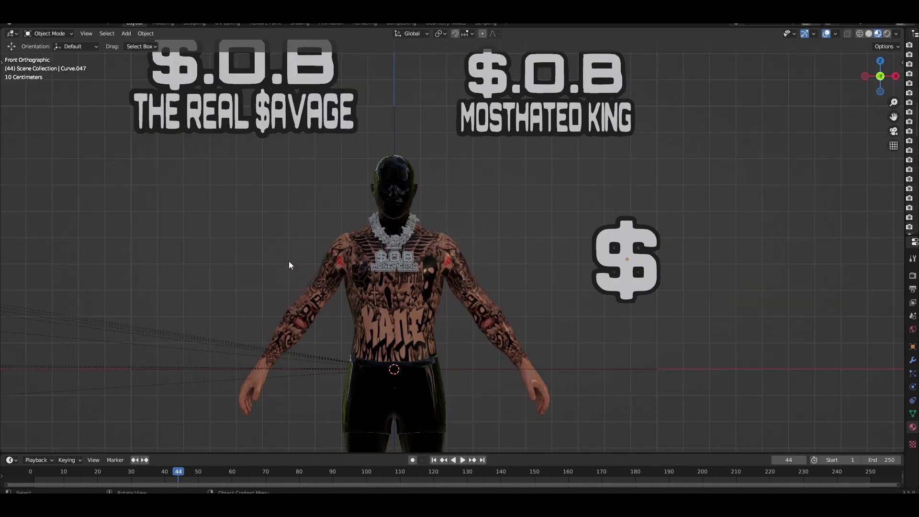
pyautogui.moveTo(288, 197)
pyautogui.keyDown('shift'); pyautogui.mouseDown(button='middle')
pyautogui.moveTo(294, 277)
pyautogui.moveTo(272, 314)
pyautogui.mouseUp(button='middle'); pyautogui.keyUp('shift')
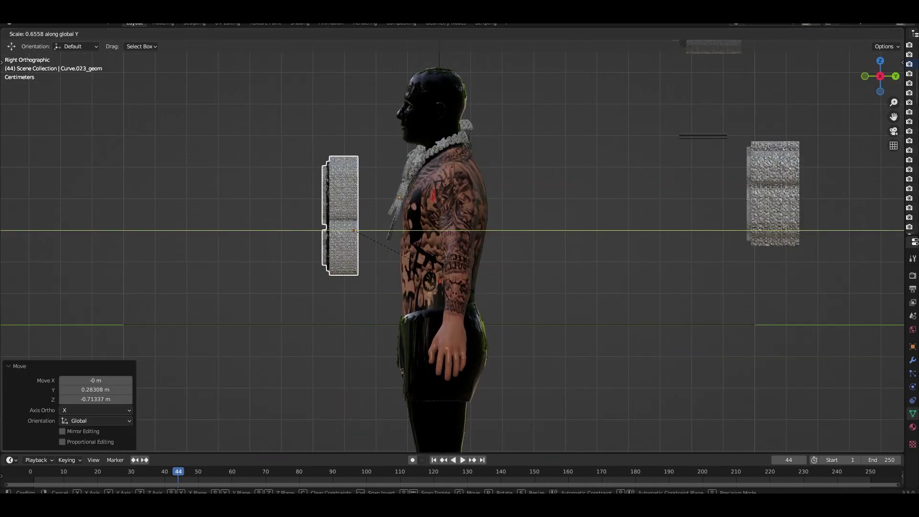
# Slide the MOSTHATED KING sign onto the character's chest.
pyautogui.press('Escape')
pyautogui.moveTo(346, 233); pyautogui.dragTo(383, 255)
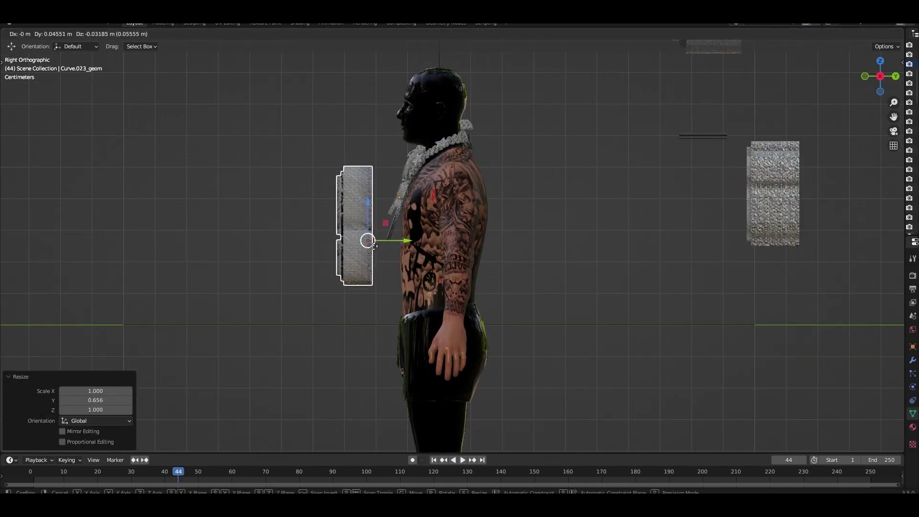
pyautogui.moveTo(383, 254); pyautogui.dragTo(491, 249, button='middle')
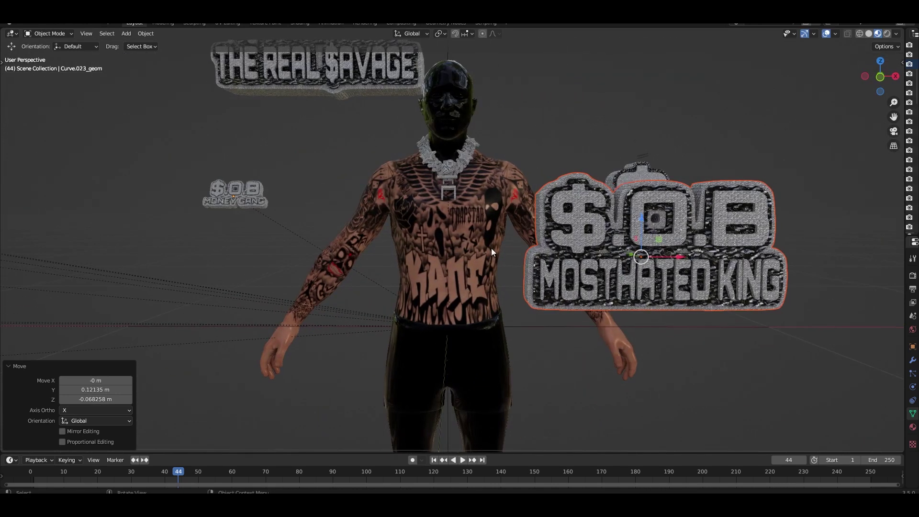
pyautogui.moveTo(670, 261); pyautogui.dragTo(493, 279)
pyautogui.moveTo(492, 280)
pyautogui.mouseDown(button='middle')
pyautogui.moveTo(396, 281)
pyautogui.moveTo(398, 261)
pyautogui.moveTo(485, 266)
pyautogui.moveTo(441, 283)
pyautogui.moveTo(454, 292)
pyautogui.mouseUp(button='middle')
# Scale the pendant to 0.354 and settle it on the upper chest in front view.
pyautogui.press('s')
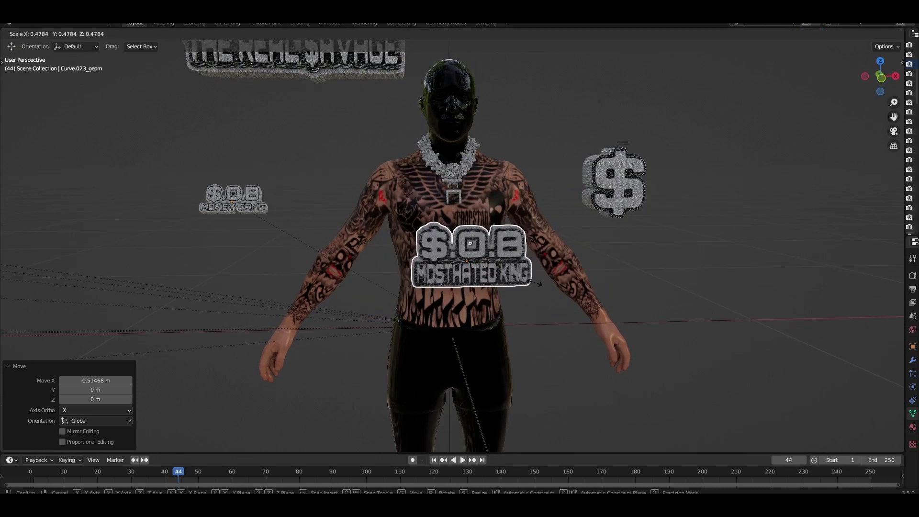
pyautogui.click(519, 273)
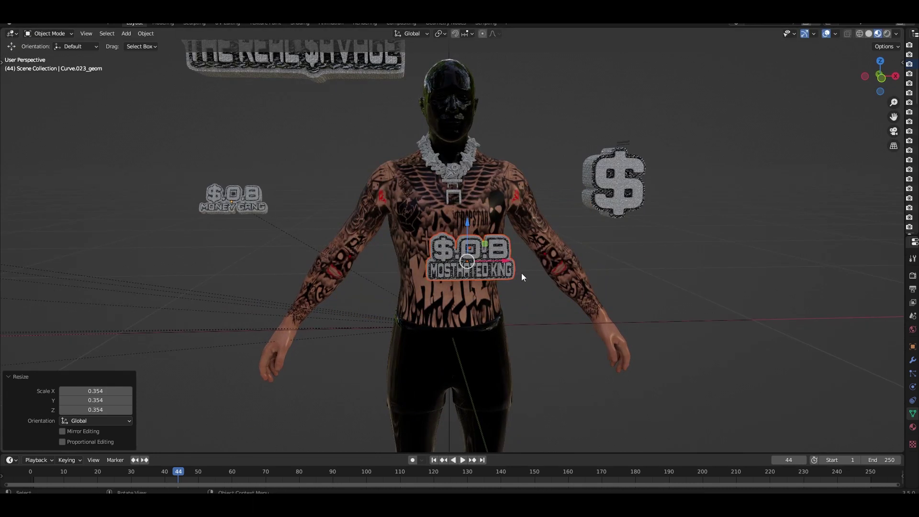
pyautogui.press('KP_1')
pyautogui.scroll(4, 478, 275)
pyautogui.press('g')
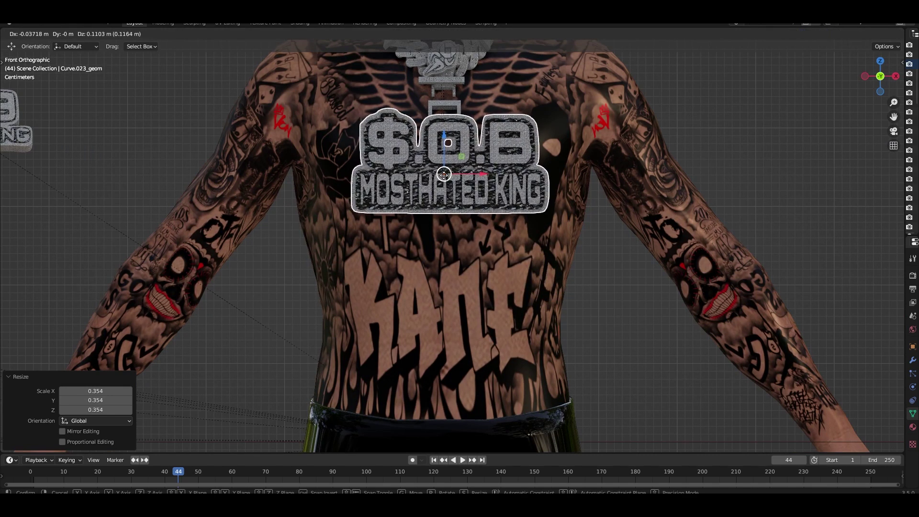
pyautogui.click(444, 176)
pyautogui.scroll(-2, 444, 175)
pyautogui.scroll(-3, 445, 175)
pyautogui.moveTo(444, 175)
pyautogui.mouseDown(button='middle')
pyautogui.moveTo(369, 202)
pyautogui.moveTo(338, 145)
pyautogui.moveTo(435, 208)
pyautogui.moveTo(470, 203)
pyautogui.mouseUp(button='middle')
pyautogui.scroll(3, 372, 198)
pyautogui.click(338, 143)
# Slide the pendant left along X, raise it on Z and push it toward the chest.
pyautogui.moveTo(499, 219); pyautogui.dragTo(314, 263)
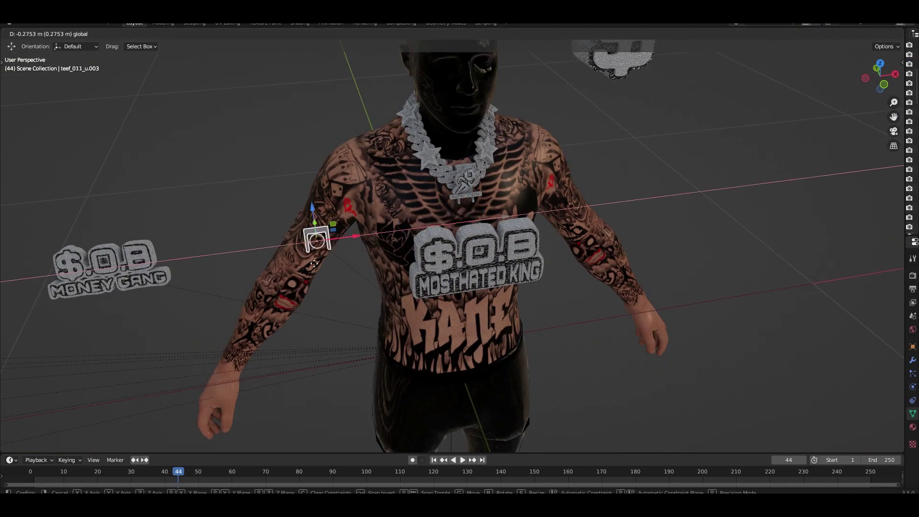
pyautogui.click(41, 327)
pyautogui.moveTo(459, 235)
pyautogui.mouseDown(button='middle')
pyautogui.moveTo(375, 225)
pyautogui.moveTo(443, 214)
pyautogui.moveTo(487, 220)
pyautogui.moveTo(420, 215)
pyautogui.moveTo(346, 228)
pyautogui.mouseUp(button='middle')
pyautogui.scroll(4, 444, 214)
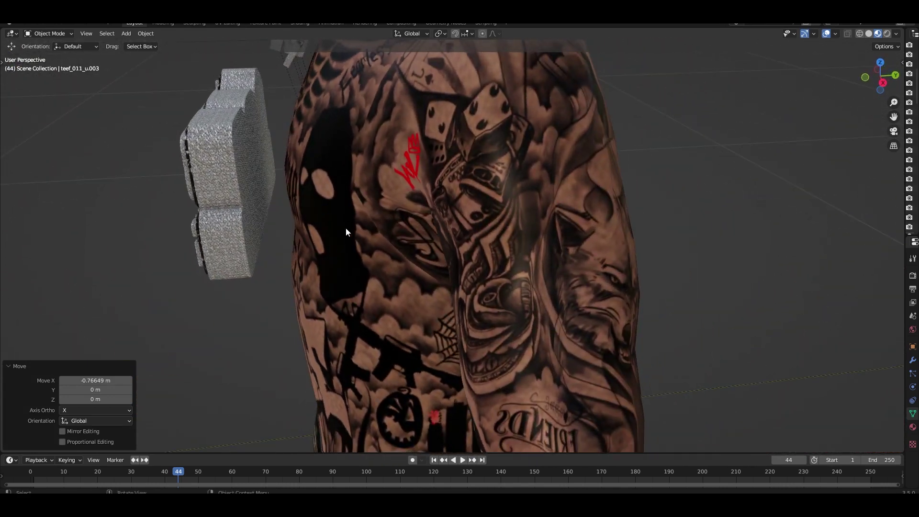
pyautogui.moveTo(171, 168); pyautogui.dragTo(182, 197)
pyautogui.moveTo(222, 190)
pyautogui.mouseDown(button='middle')
pyautogui.moveTo(233, 168)
pyautogui.moveTo(239, 174)
pyautogui.mouseUp(button='middle')
pyautogui.moveTo(322, 165); pyautogui.dragTo(366, 154)
pyautogui.scroll(3, 369, 158)
pyautogui.moveTo(369, 159); pyautogui.dragTo(363, 177, button='middle')
# Tilt the pendant -21.1° about X and shift it slightly left.
pyautogui.press('r')
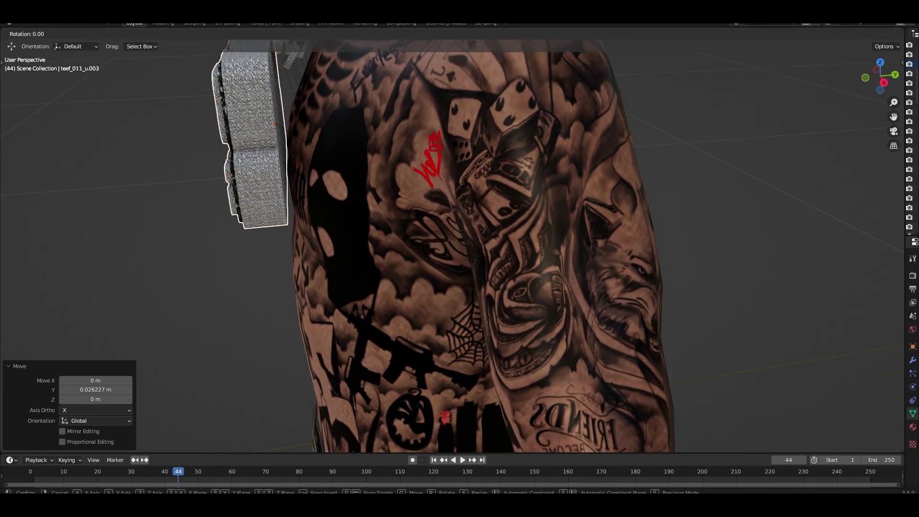
pyautogui.click(345, 216)
pyautogui.moveTo(344, 216)
pyautogui.mouseDown(button='middle')
pyautogui.moveTo(357, 191)
pyautogui.moveTo(404, 188)
pyautogui.moveTo(405, 170)
pyautogui.moveTo(414, 171)
pyautogui.mouseUp(button='middle')
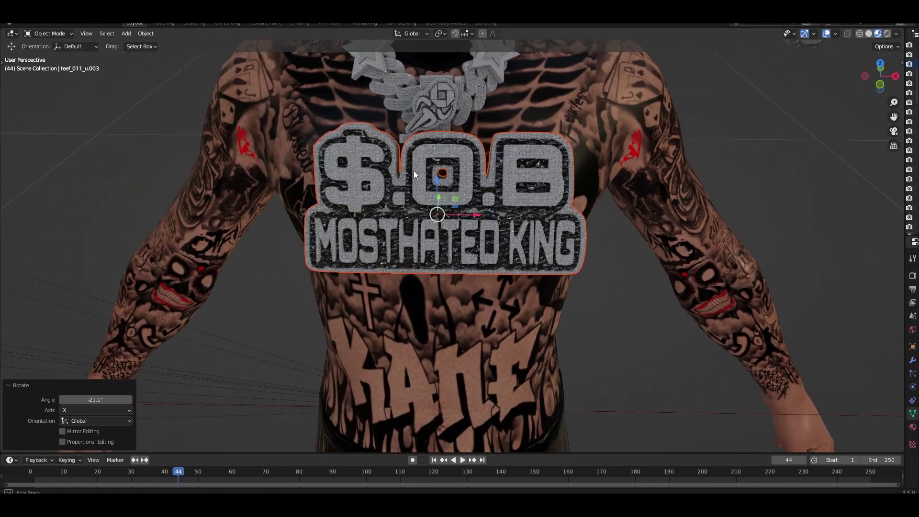
pyautogui.moveTo(470, 220); pyautogui.dragTo(461, 218)
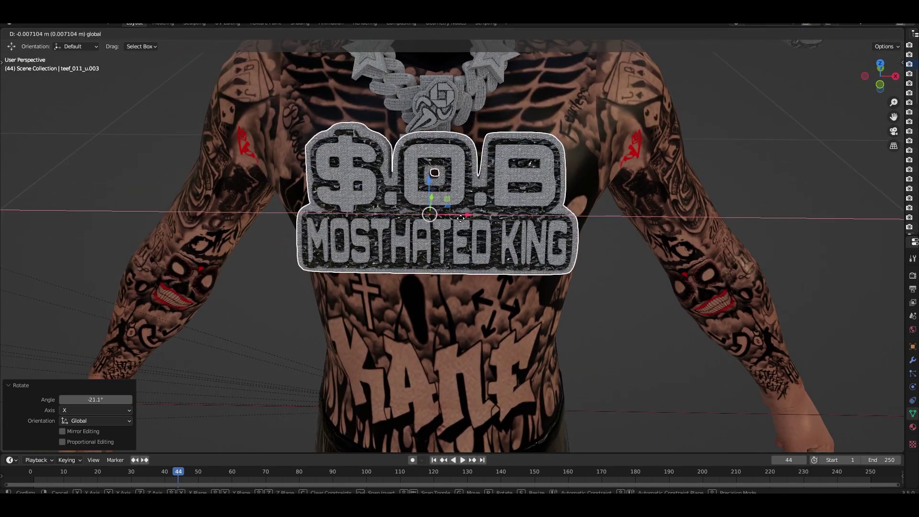
pyautogui.moveTo(461, 218); pyautogui.dragTo(388, 208, button='middle')
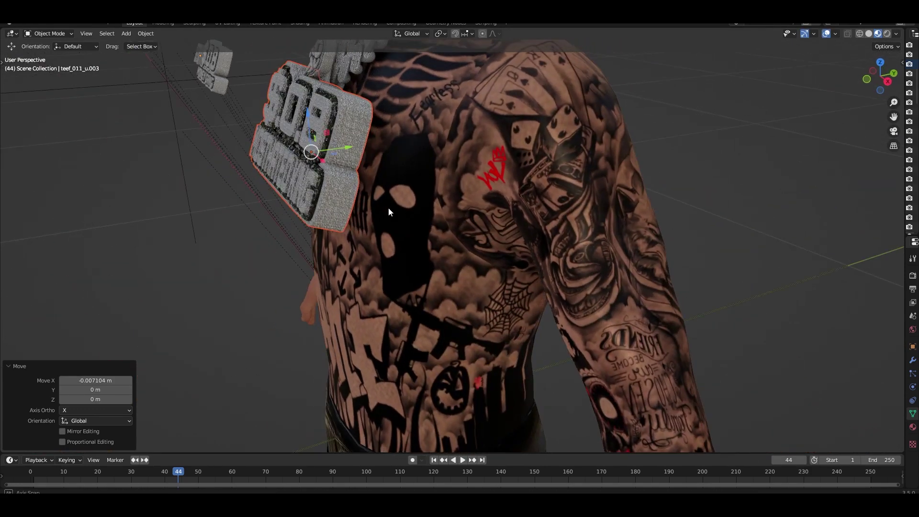
# Move the pendant freely and along Y until it rests against the chest.
pyautogui.press('g')
pyautogui.press('y')
pyautogui.press('y')
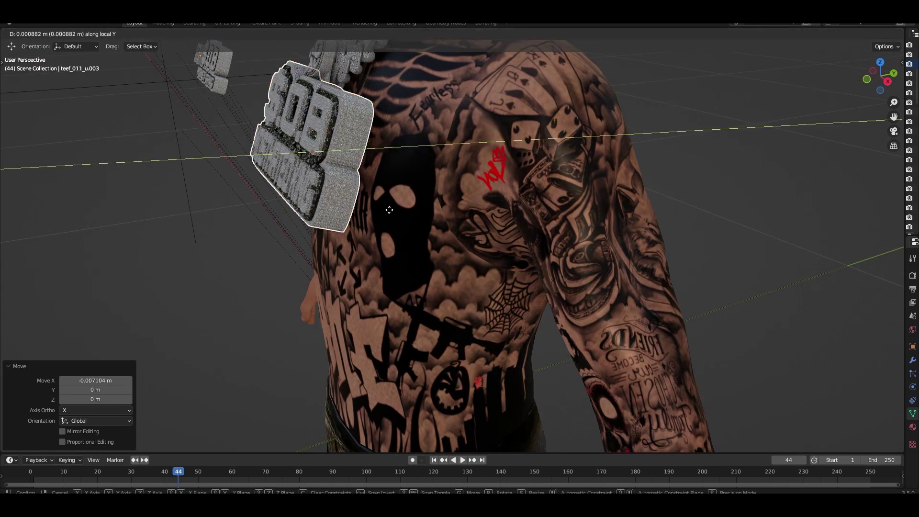
pyautogui.press('z')
pyautogui.press('z')
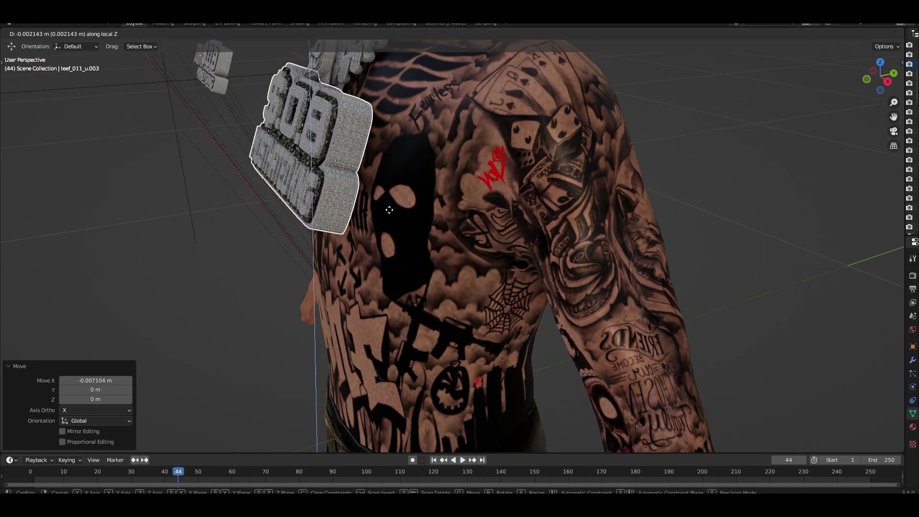
pyautogui.press('z')
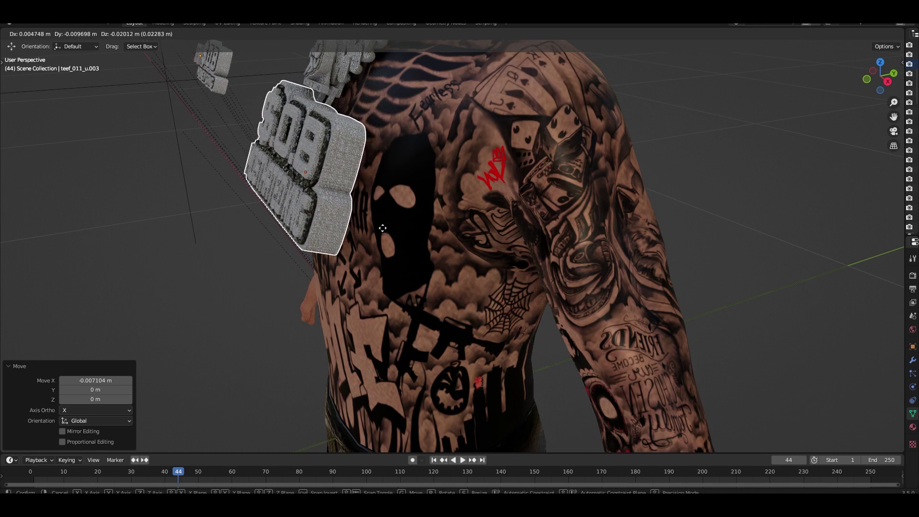
pyautogui.click(382, 228)
pyautogui.moveTo(347, 224)
pyautogui.mouseDown(button='middle')
pyautogui.moveTo(320, 220)
pyautogui.moveTo(324, 210)
pyautogui.mouseUp(button='middle')
pyautogui.moveTo(319, 156); pyautogui.dragTo(327, 157)
pyautogui.moveTo(327, 157)
pyautogui.mouseDown(button='middle')
pyautogui.moveTo(334, 176)
pyautogui.moveTo(413, 182)
pyautogui.mouseUp(button='middle')
# Nudge the pendant along Z and global Y toward the chest.
pyautogui.scroll(2, 413, 182)
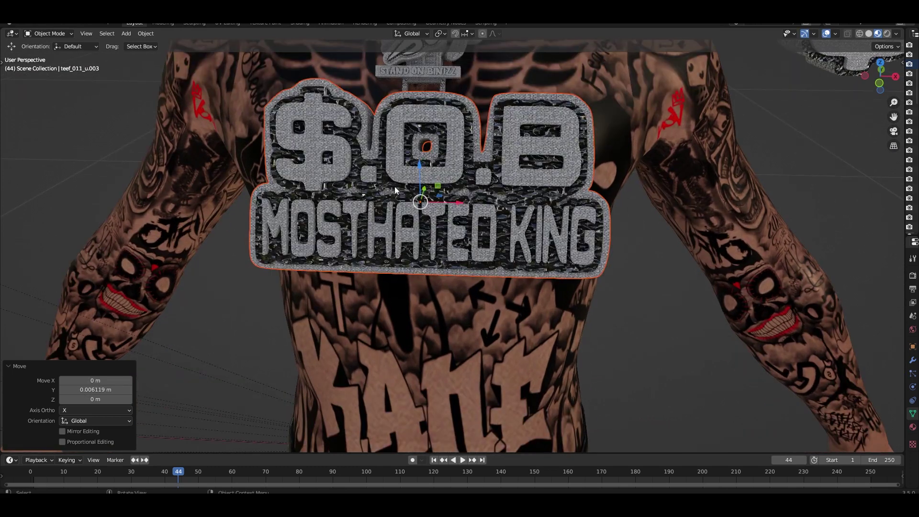
pyautogui.moveTo(420, 184); pyautogui.dragTo(421, 176)
pyautogui.press('g')
pyautogui.press('y')
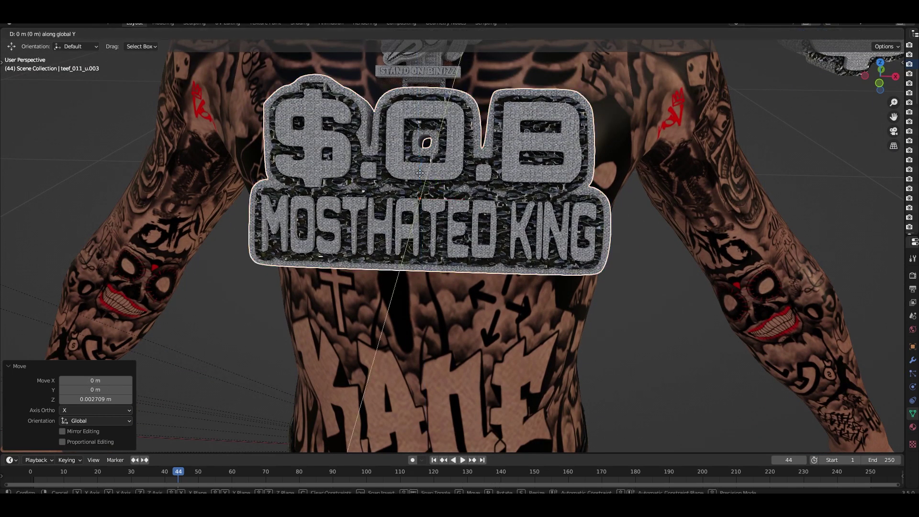
pyautogui.click(422, 169)
pyautogui.moveTo(422, 170); pyautogui.dragTo(331, 162, button='middle')
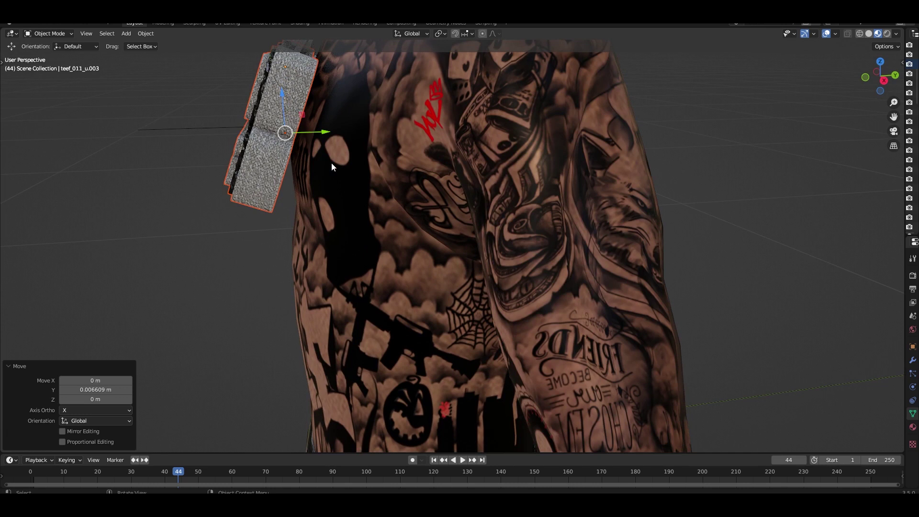
# In Right Orthographic view, press the pendant to the chest and rotate it 0.968°.
pyautogui.press('KP_3')
pyautogui.scroll(-3, 304, 156)
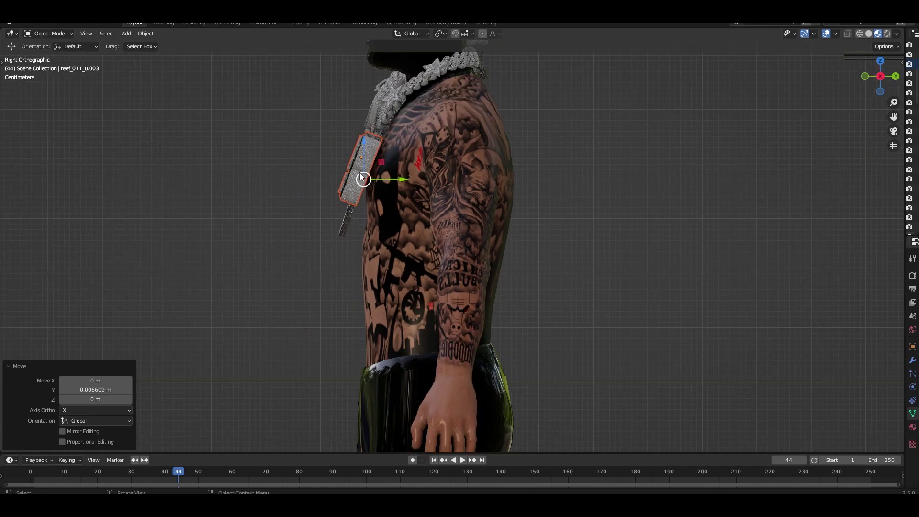
pyautogui.keyDown('shift'); pyautogui.moveTo(343, 180); pyautogui.dragTo(362, 268, button='middle'); pyautogui.keyUp('shift')
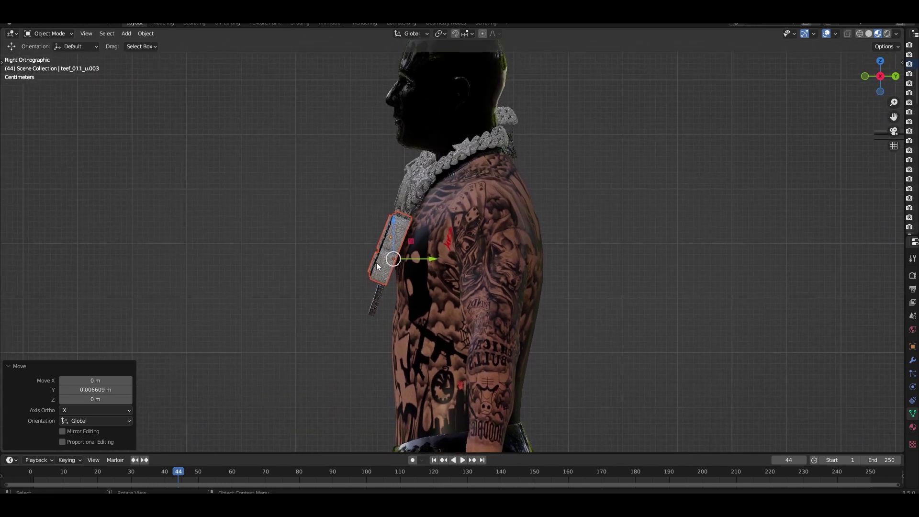
pyautogui.scroll(4, 341, 248)
pyautogui.moveTo(309, 277); pyautogui.dragTo(300, 274)
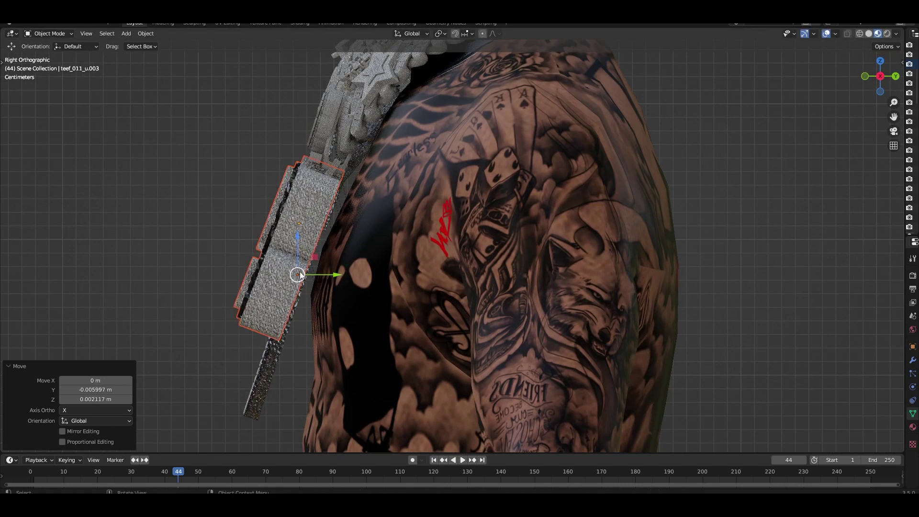
pyautogui.press('r')
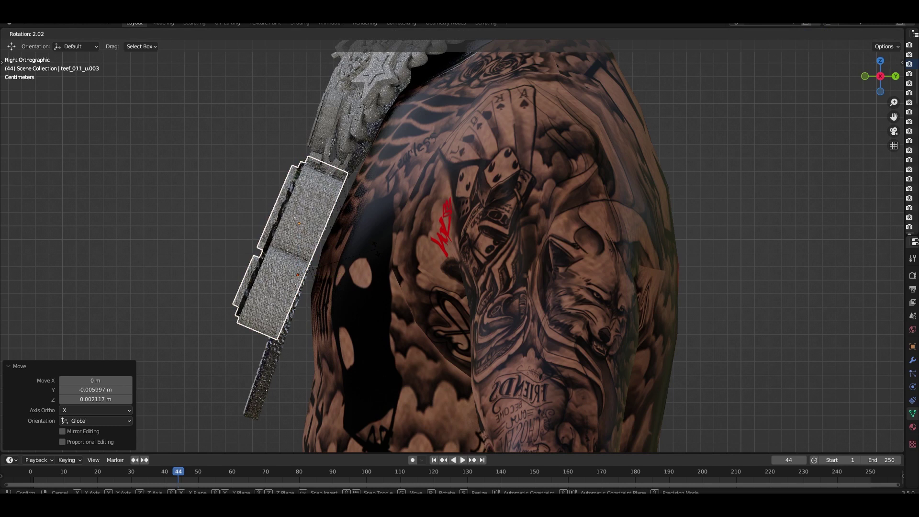
pyautogui.click(376, 247)
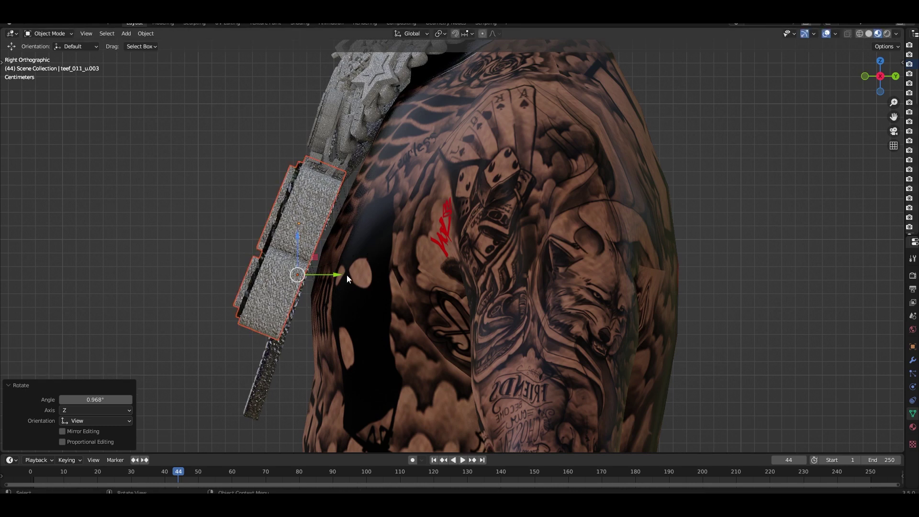
pyautogui.scroll(-5, 336, 275)
pyautogui.moveTo(308, 274)
pyautogui.mouseDown(button='middle')
pyautogui.moveTo(423, 286)
pyautogui.moveTo(495, 346)
pyautogui.mouseUp(button='middle')
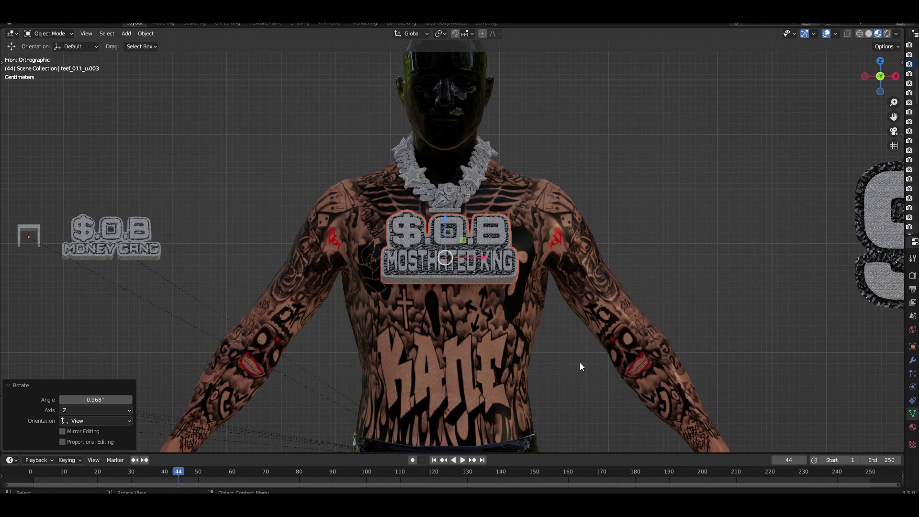
# Scale the MOSTHATED KING pendant to 0.788 and raise it against the chest in side view.
pyautogui.press('s')
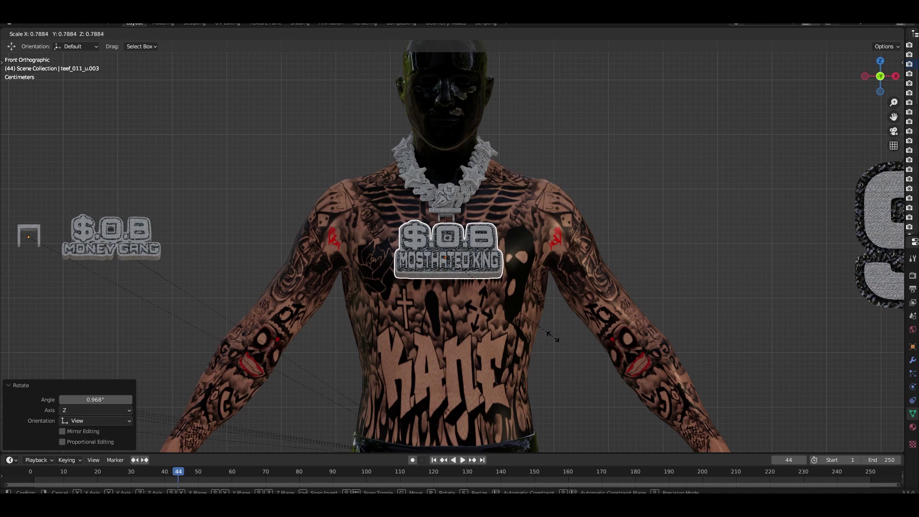
pyautogui.click(553, 337)
pyautogui.moveTo(553, 337); pyautogui.dragTo(474, 337, button='middle')
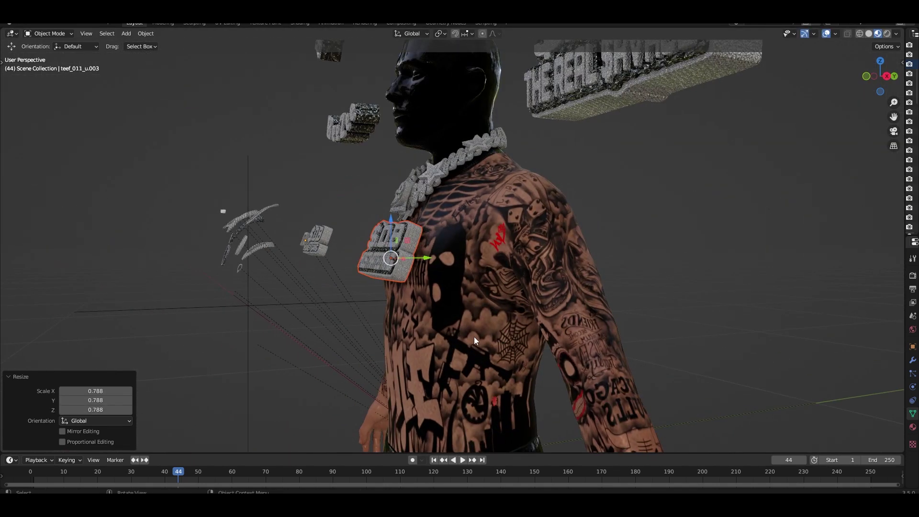
pyautogui.press('KP_3')
pyautogui.scroll(2, 389, 309)
pyautogui.scroll(2, 310, 268)
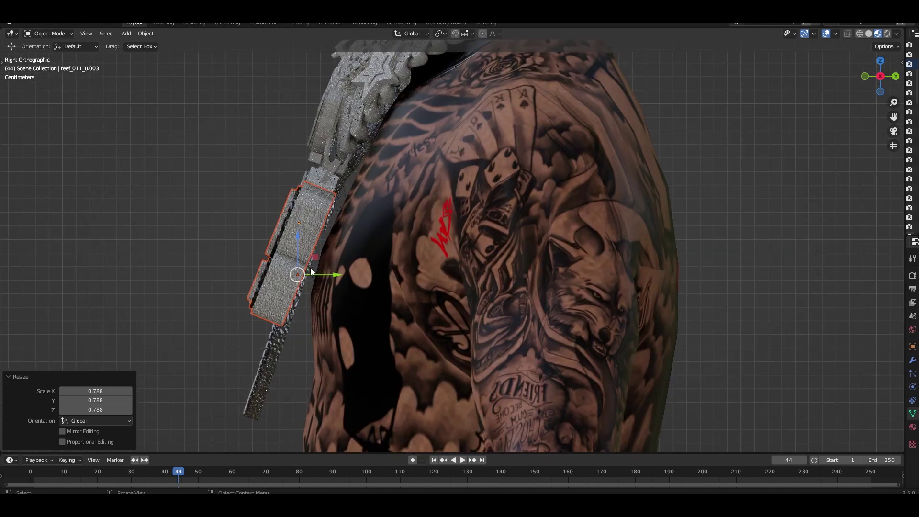
pyautogui.moveTo(297, 274); pyautogui.dragTo(305, 248)
pyautogui.scroll(-3, 305, 268)
pyautogui.moveTo(305, 268); pyautogui.dragTo(391, 288, button='middle')
# Deselect it and lower THE REAL SAVAGE pendant 0.68196 m to chest height.
pyautogui.scroll(2, 392, 287)
pyautogui.scroll(2, 380, 284)
pyautogui.moveTo(462, 261); pyautogui.dragTo(450, 267, button='middle')
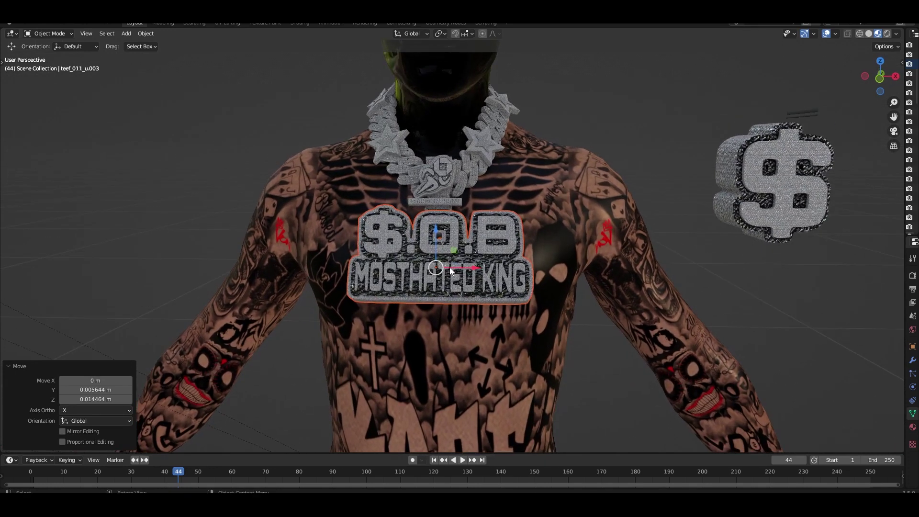
pyautogui.scroll(-3, 337, 216)
pyautogui.click(329, 170)
pyautogui.moveTo(332, 174)
pyautogui.mouseDown(button='middle')
pyautogui.moveTo(370, 180)
pyautogui.moveTo(323, 180)
pyautogui.mouseUp(button='middle')
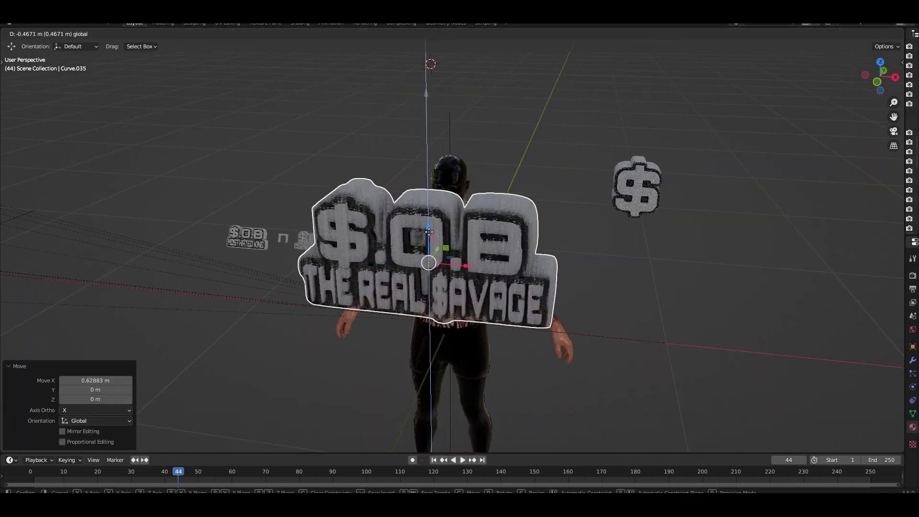
pyautogui.moveTo(429, 231); pyautogui.dragTo(447, 264)
pyautogui.moveTo(447, 265)
pyautogui.mouseDown(button='middle')
pyautogui.moveTo(361, 249)
pyautogui.moveTo(373, 252)
pyautogui.mouseUp(button='middle')
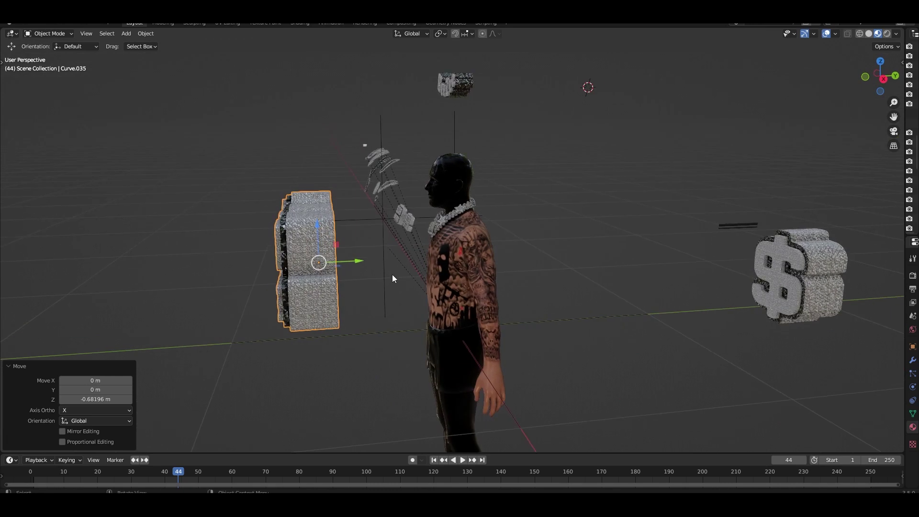
# Thin THE REAL SAVAGE pendant to 0.794 along Y and move it along Y toward the chest.
pyautogui.press('s')
pyautogui.press('y')
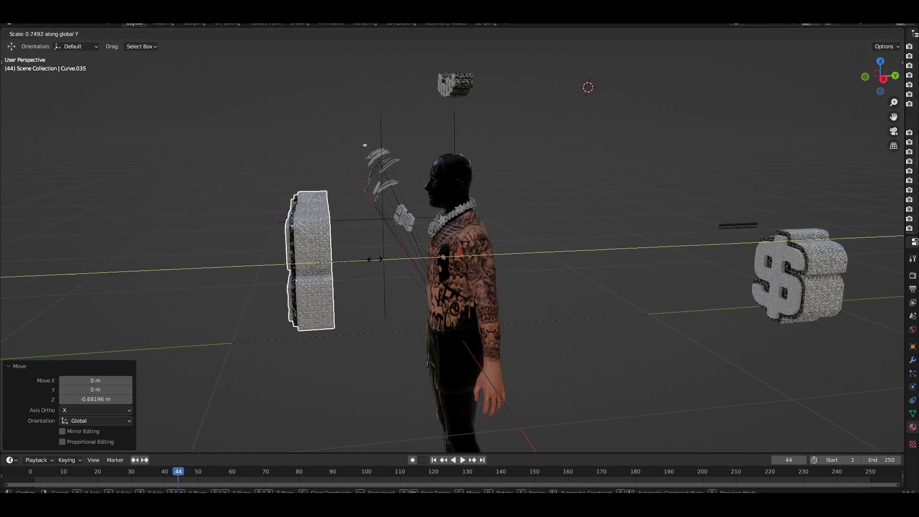
pyautogui.click(378, 264)
pyautogui.press('g')
pyautogui.press('y')
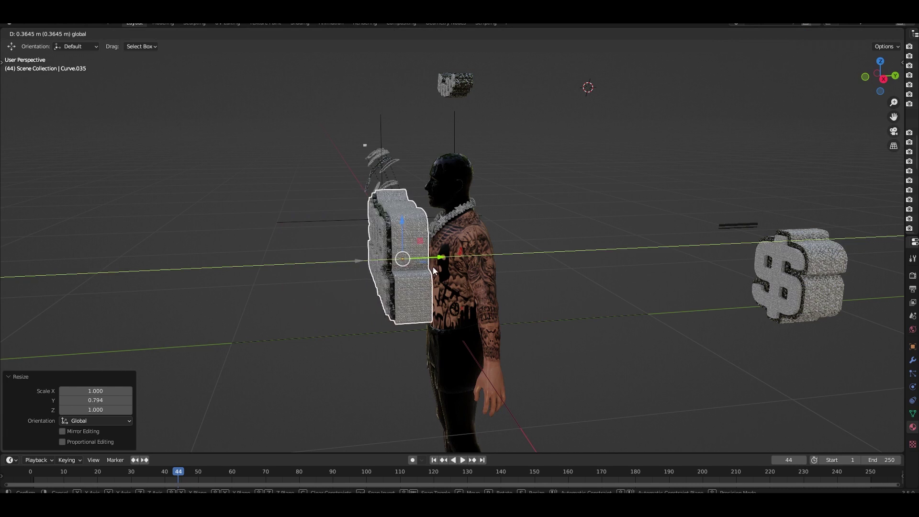
pyautogui.click(478, 283)
# In front view, place the pendant over the chest and shrink it to 0.760 scale.
pyautogui.press('KP_1')
pyautogui.press('g')
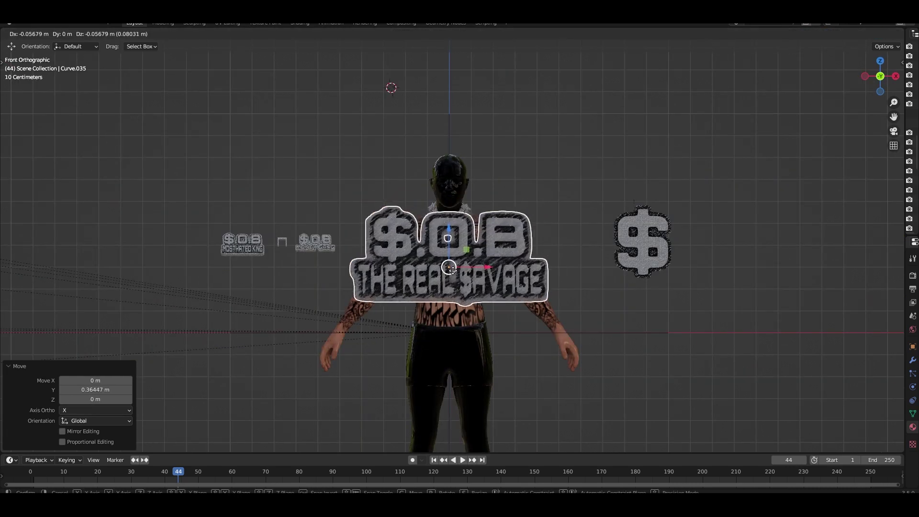
pyautogui.click(452, 282)
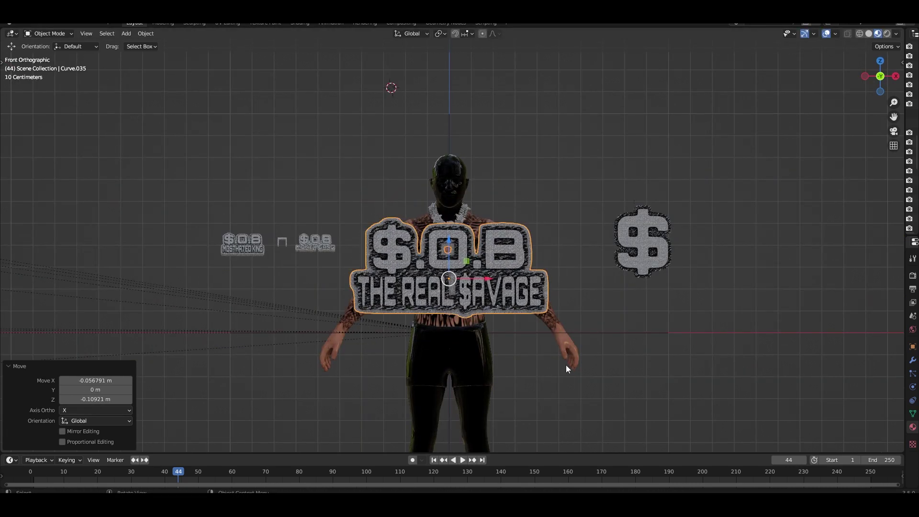
pyautogui.press('s')
pyautogui.click(500, 315)
pyautogui.scroll(3, 503, 330)
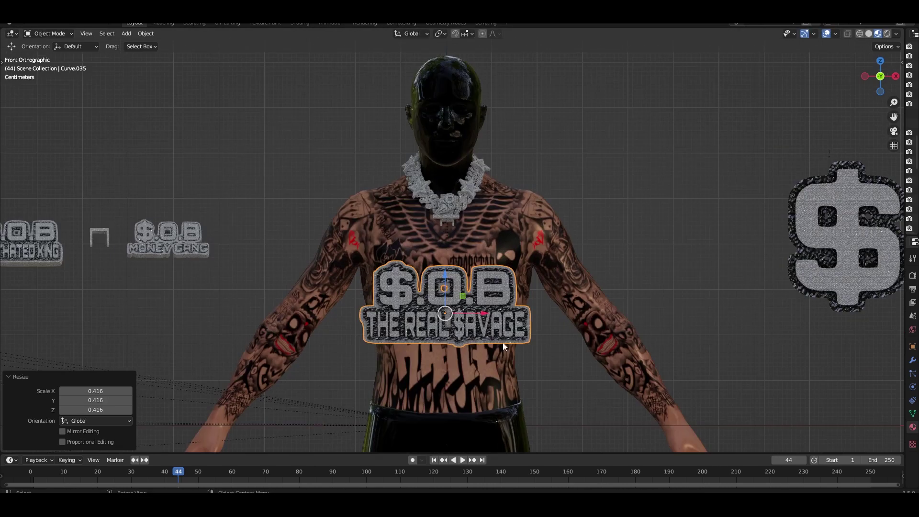
pyautogui.press('s')
pyautogui.click(496, 350)
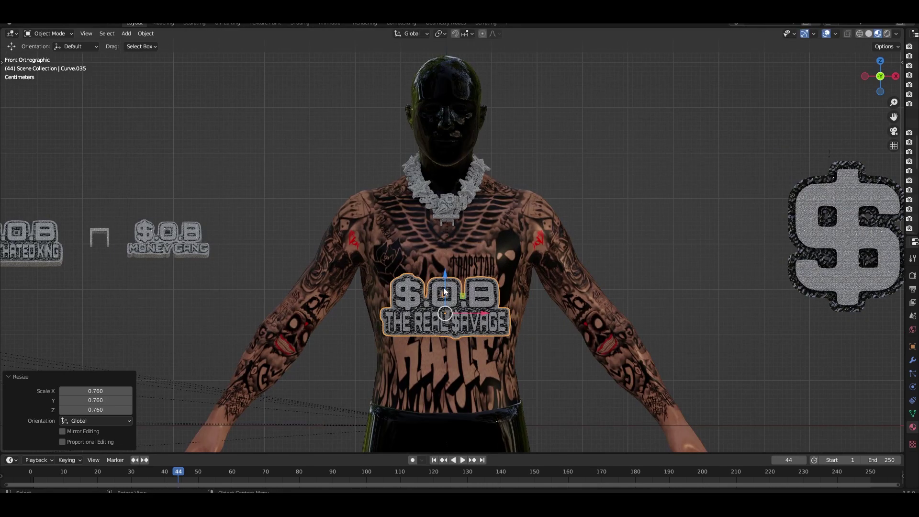
# Raise the pendant onto the upper chest below the chain, enlarging it to 0.862 scale.
pyautogui.moveTo(445, 291); pyautogui.dragTo(444, 232)
pyautogui.press('s')
pyautogui.click(501, 302)
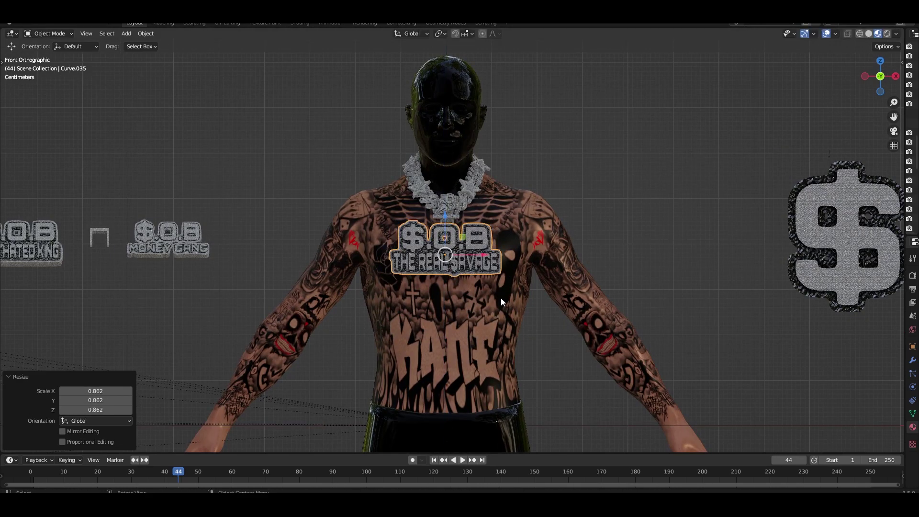
pyautogui.scroll(2, 501, 302)
pyautogui.press('g')
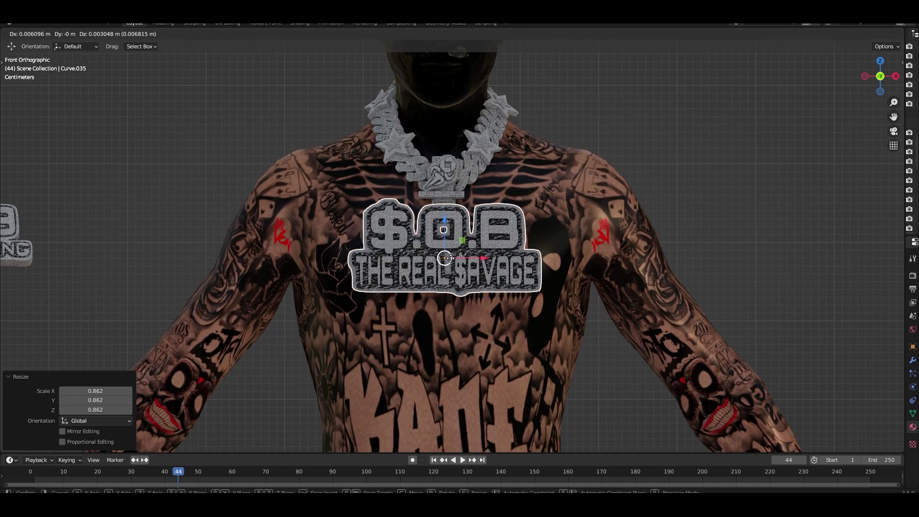
pyautogui.click(453, 259)
pyautogui.moveTo(458, 311)
pyautogui.mouseDown(button='middle')
pyautogui.moveTo(490, 314)
pyautogui.moveTo(406, 315)
pyautogui.mouseUp(button='middle')
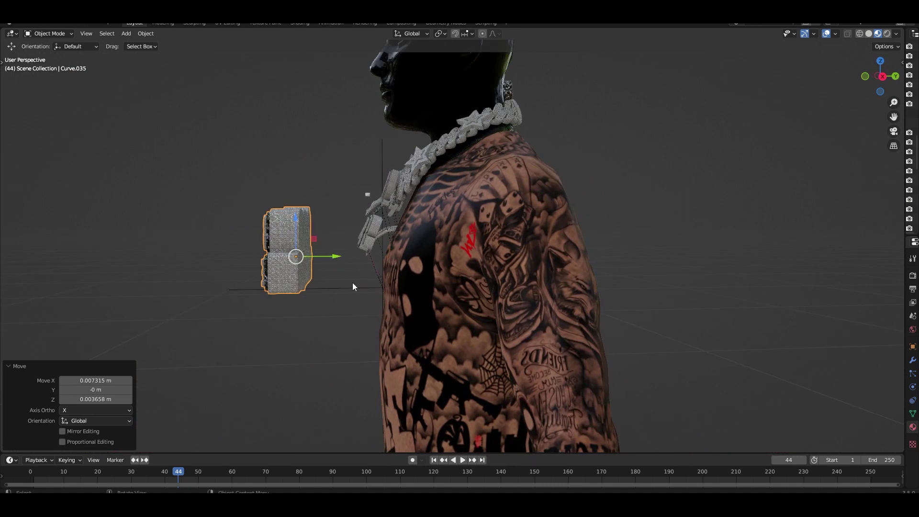
# Thin the pendant's depth to 0.971, then to 0.828 along Y, moving it toward the chest in side view.
pyautogui.press('s')
pyautogui.click(390, 324)
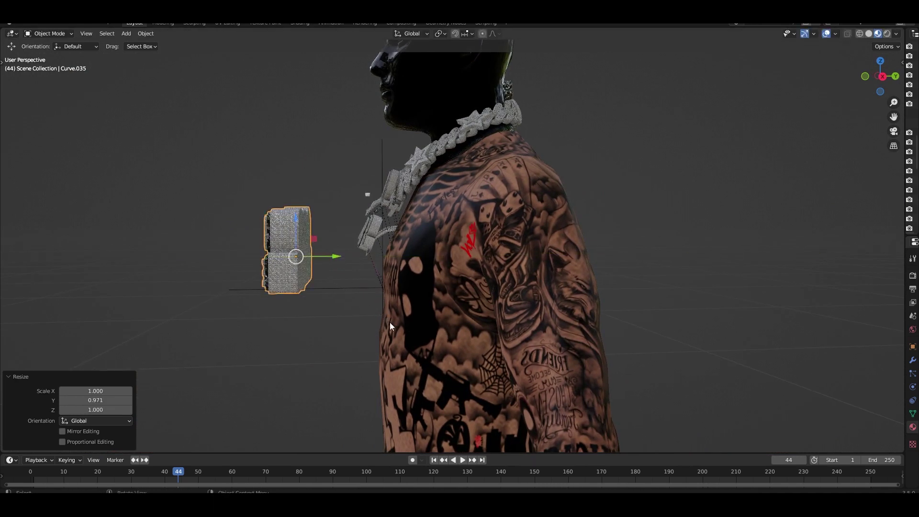
pyautogui.press('KP_3')
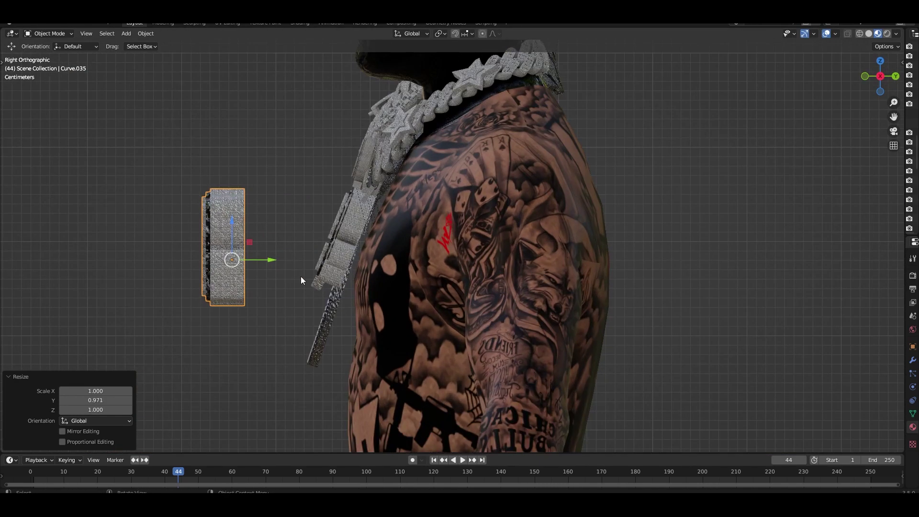
pyautogui.moveTo(268, 260); pyautogui.dragTo(391, 261)
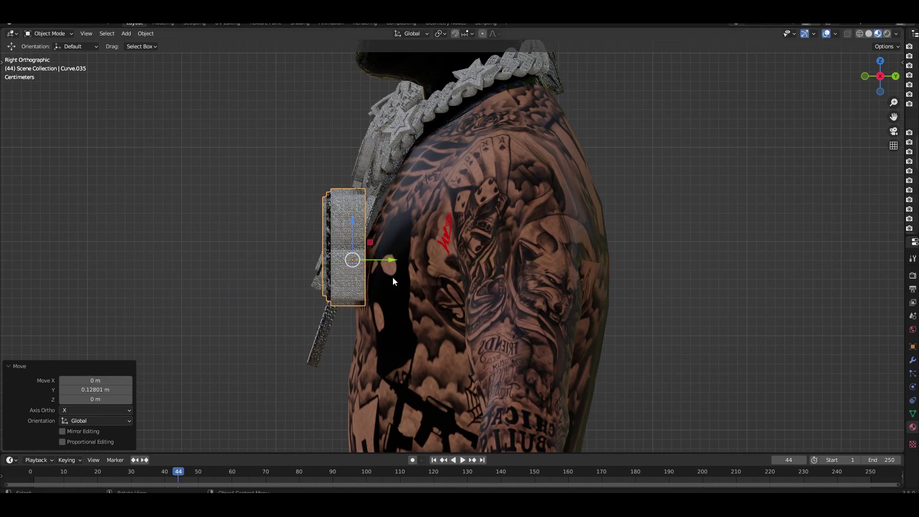
pyautogui.scroll(3, 379, 268)
pyautogui.press('s')
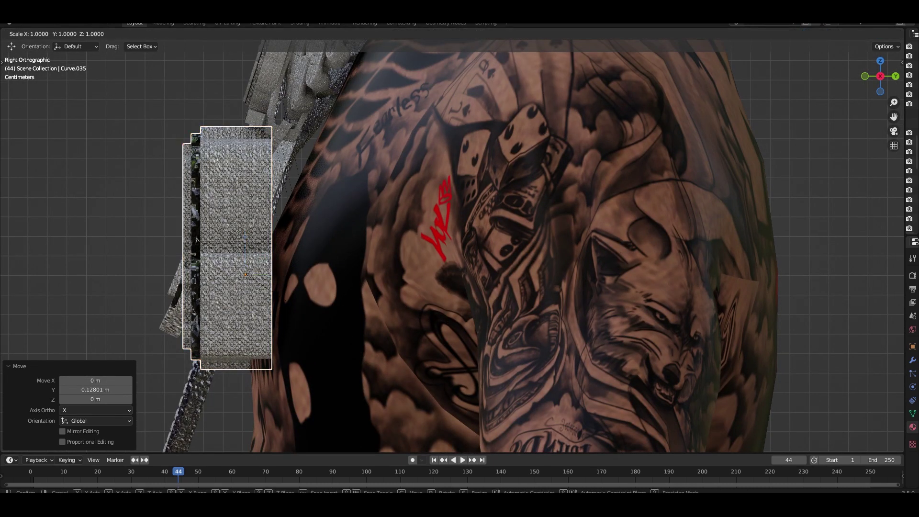
pyautogui.press('y')
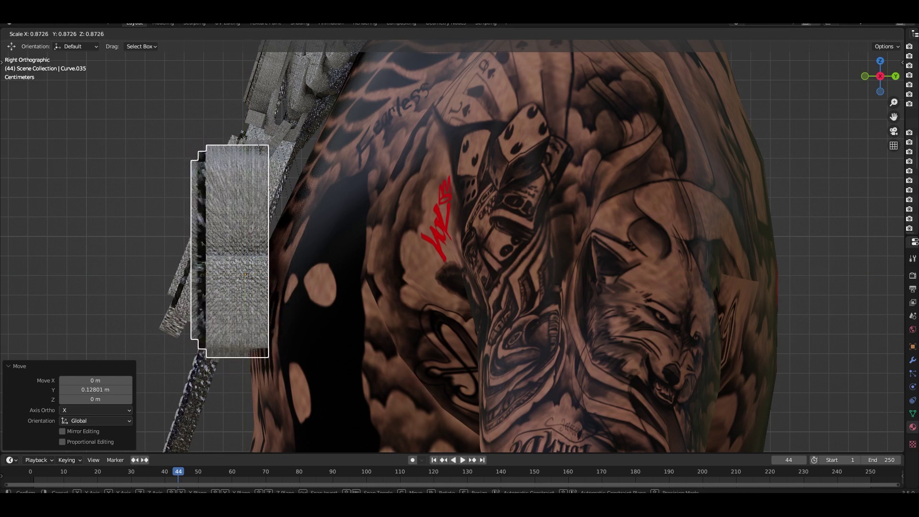
pyautogui.click(334, 345)
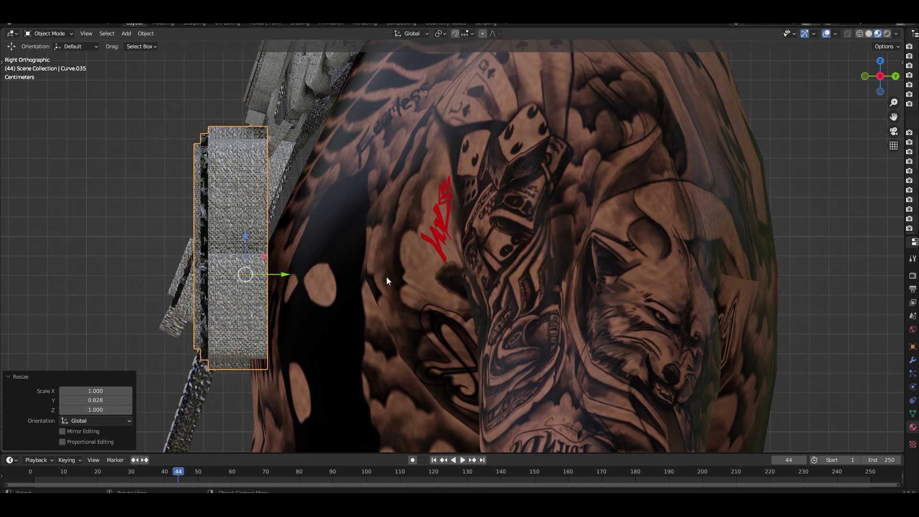
# Tilt the pendant about 20° plus 1.67° and press it up against the chest.
pyautogui.press('r')
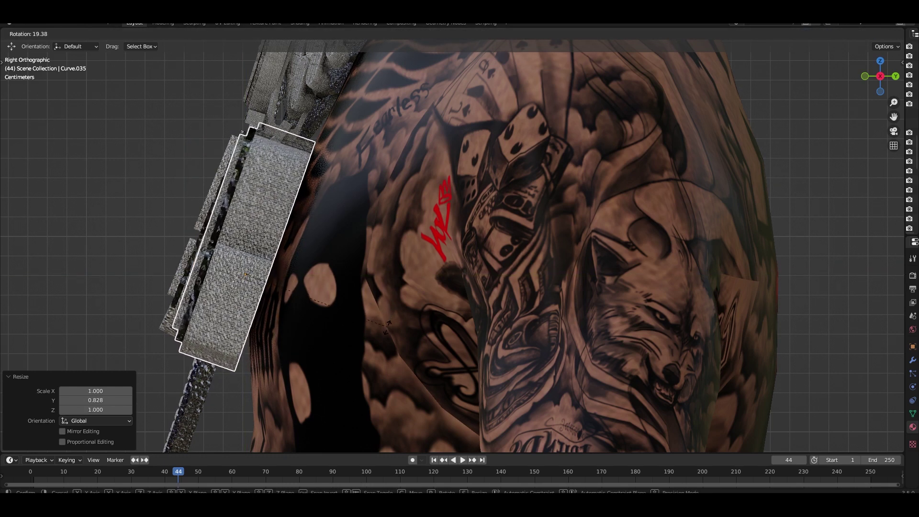
pyautogui.click(384, 330)
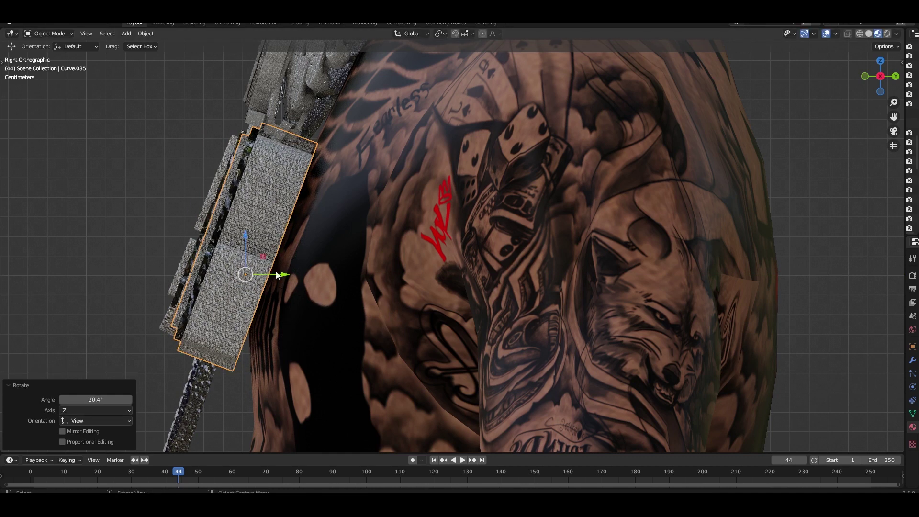
pyautogui.moveTo(246, 275); pyautogui.dragTo(232, 266)
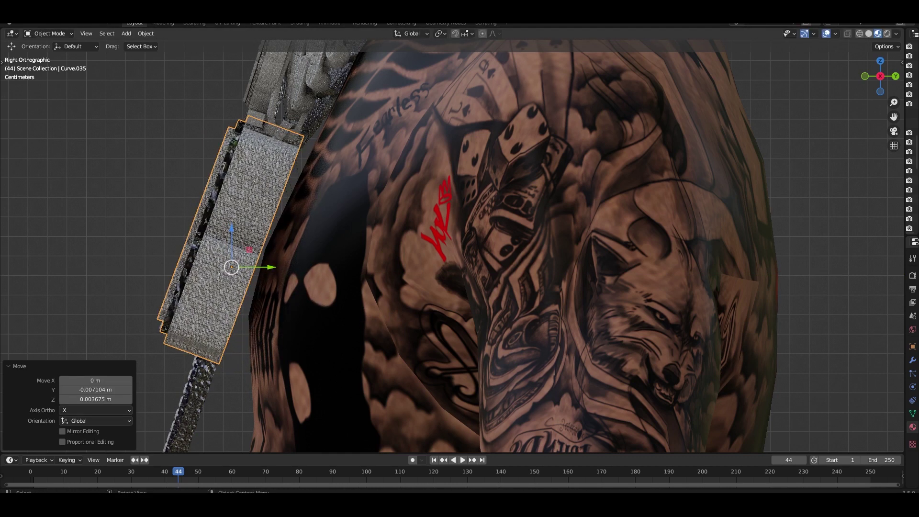
pyautogui.press('r')
pyautogui.click(312, 249)
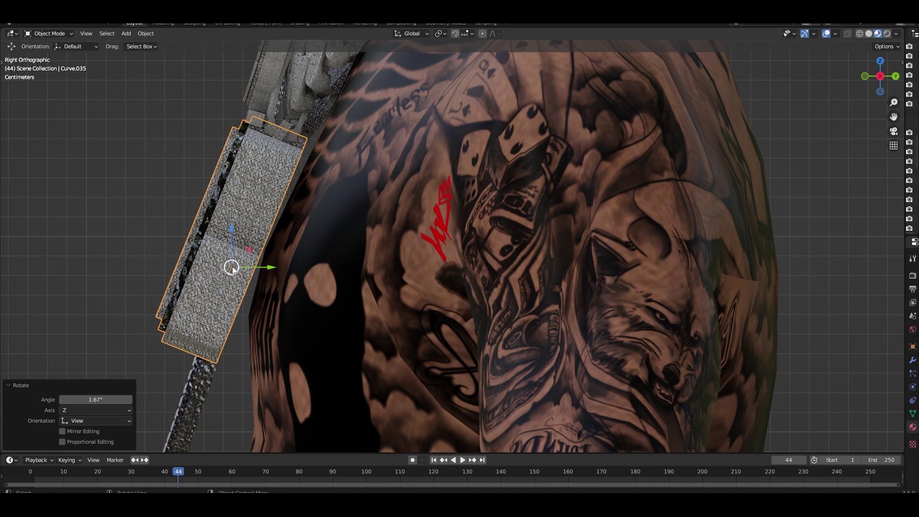
pyautogui.moveTo(232, 269); pyautogui.dragTo(229, 266)
# Fine-tune the pendant's tilt by 0.774° and 1.26°, nudging it flush with the chest.
pyautogui.press('r')
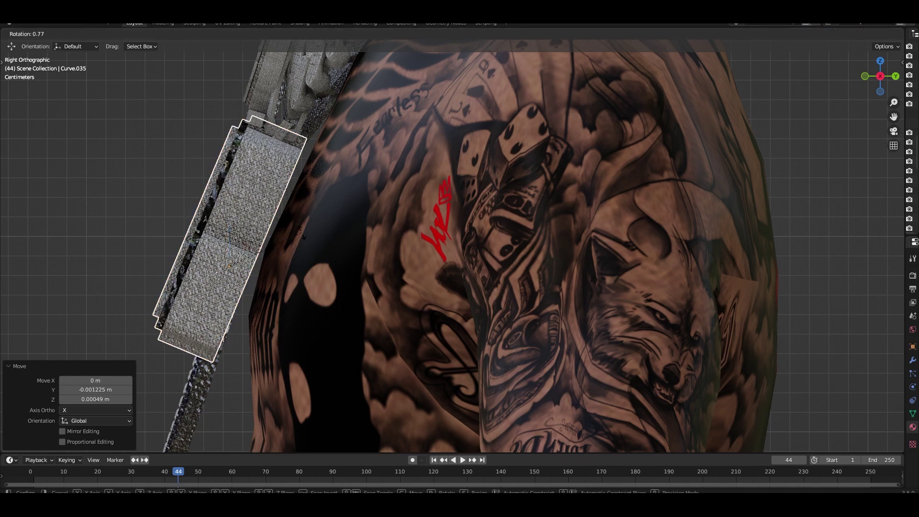
pyautogui.click(270, 250)
pyautogui.moveTo(229, 269); pyautogui.dragTo(226, 264)
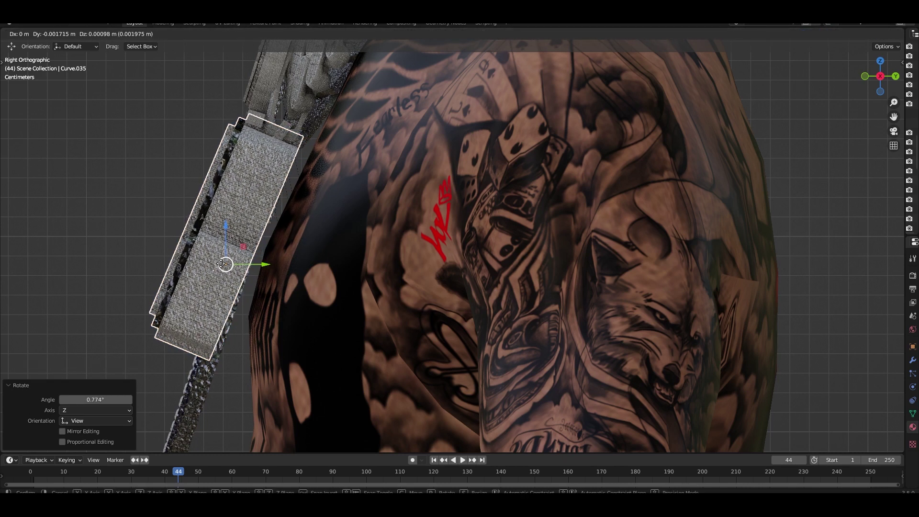
pyautogui.press('r')
pyautogui.click(310, 219)
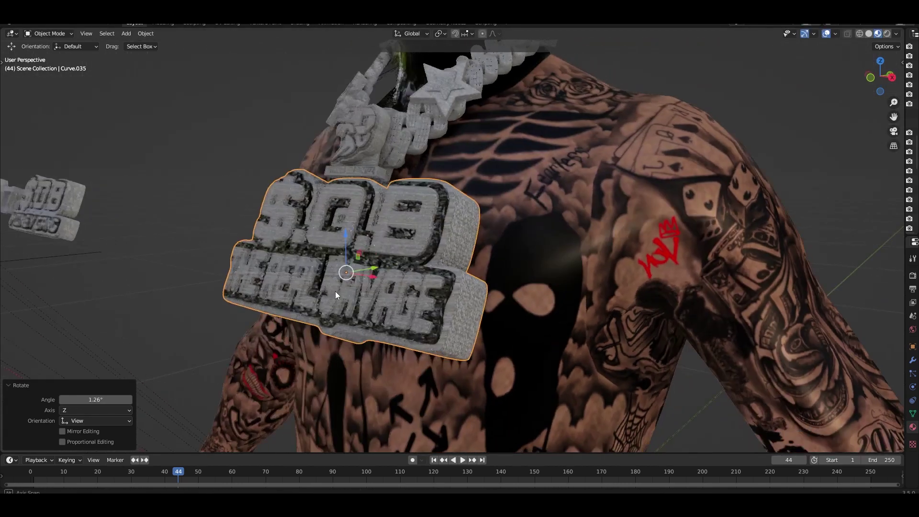
pyautogui.moveTo(300, 249); pyautogui.dragTo(349, 297, button='middle')
# Scale THE REAL SAVAGE pendant to 0.805 and nudge it 0.00635 m up in front view.
pyautogui.scroll(-5, 349, 297)
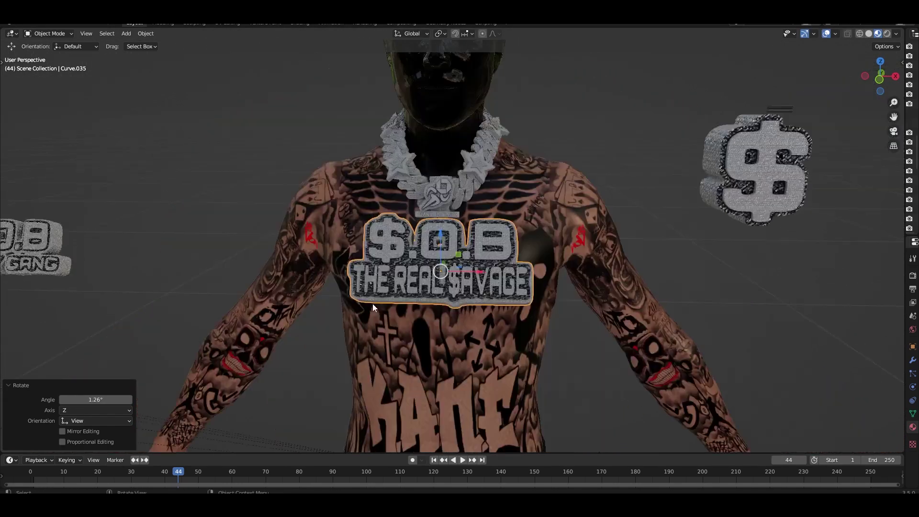
pyautogui.scroll(-1, 372, 304)
pyautogui.scroll(-1, 427, 325)
pyautogui.scroll(-2, 434, 328)
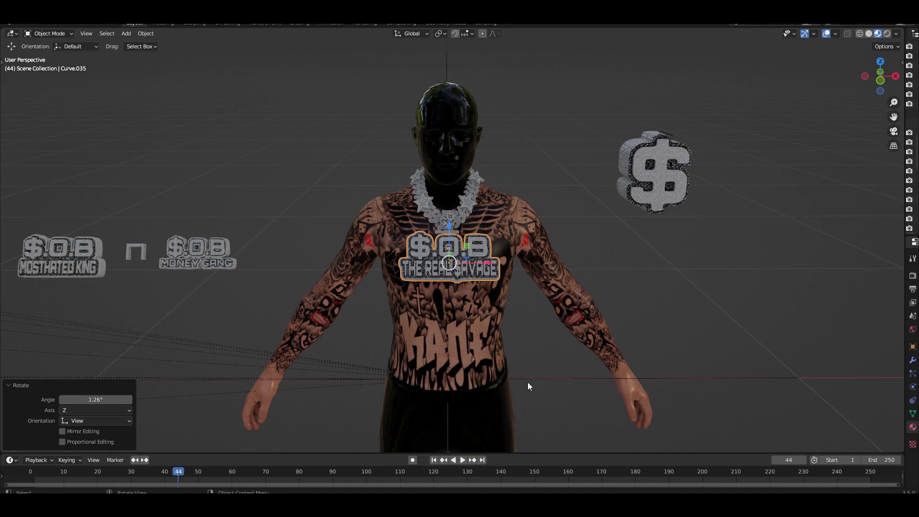
pyautogui.press('s')
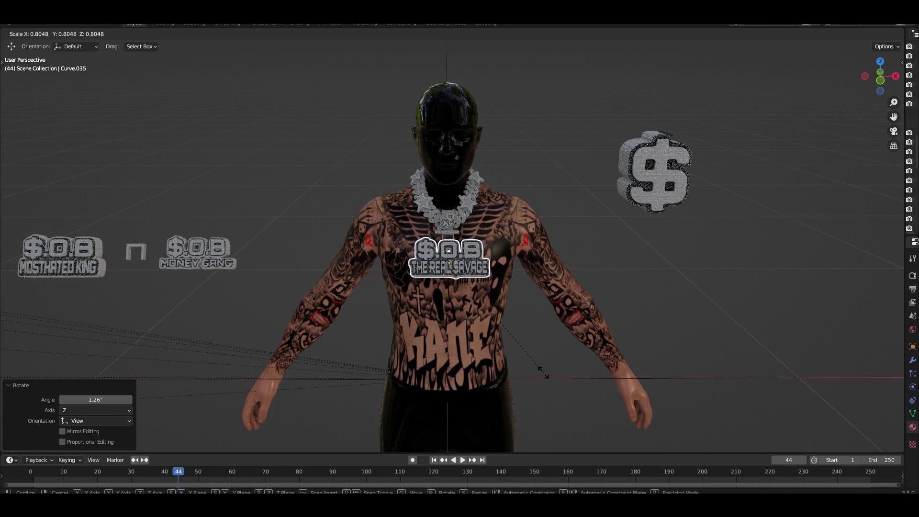
pyautogui.click(543, 372)
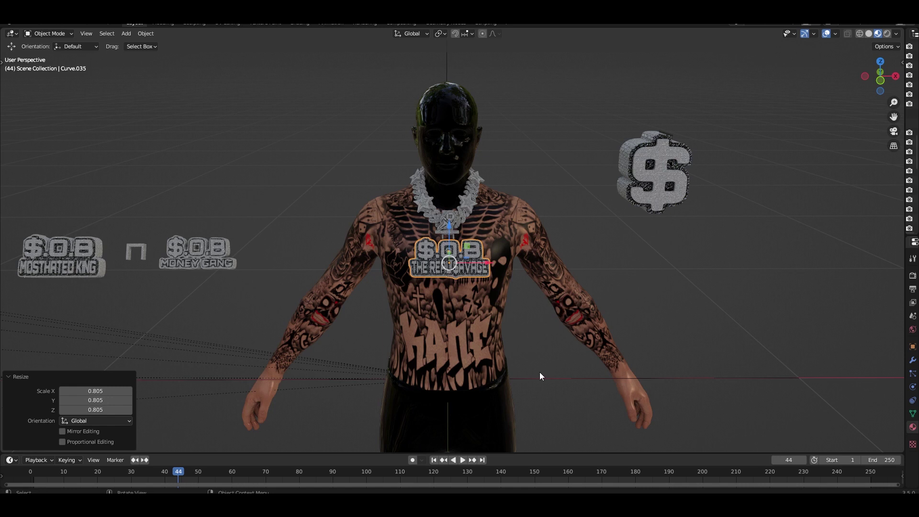
pyautogui.press('KP_1')
pyautogui.scroll(4, 471, 383)
pyautogui.scroll(2, 471, 383)
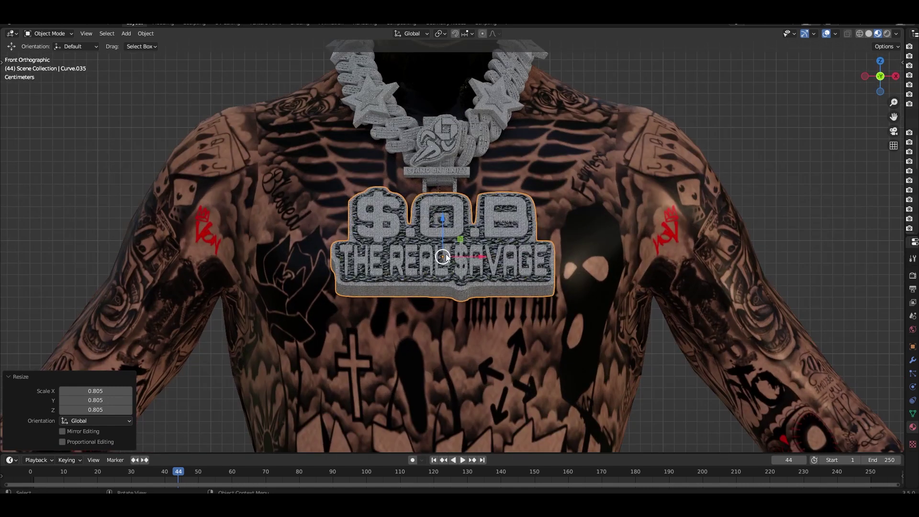
pyautogui.moveTo(443, 257); pyautogui.dragTo(438, 250)
pyautogui.moveTo(438, 254)
pyautogui.mouseDown(button='middle')
pyautogui.moveTo(337, 261)
pyautogui.moveTo(360, 265)
pyautogui.mouseUp(button='middle')
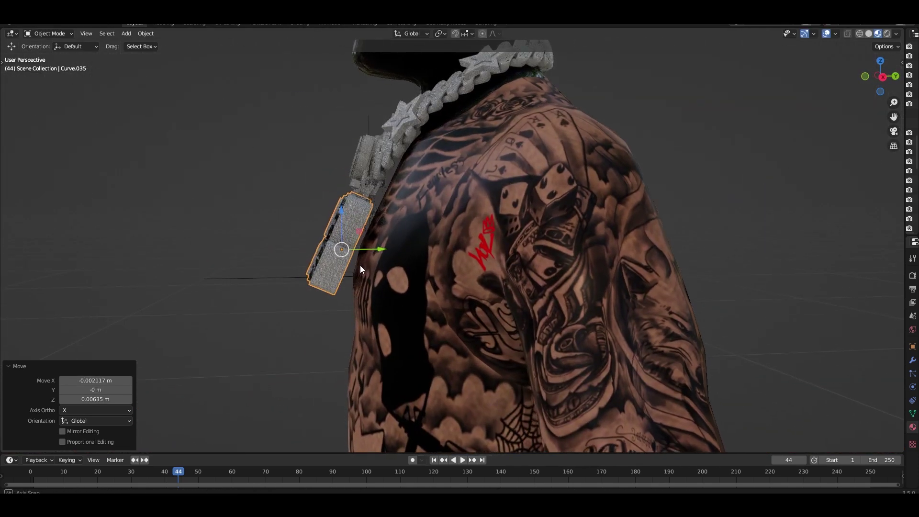
# Push the pendant 0.003083 m along Y against the chest, then deselect it and inspect the body.
pyautogui.scroll(2, 362, 265)
pyautogui.scroll(3, 326, 252)
pyautogui.moveTo(329, 251); pyautogui.dragTo(334, 250)
pyautogui.scroll(-2, 333, 249)
pyautogui.scroll(-3, 323, 257)
pyautogui.moveTo(334, 249)
pyautogui.mouseDown(button='middle')
pyautogui.moveTo(324, 257)
pyautogui.moveTo(407, 263)
pyautogui.moveTo(359, 216)
pyautogui.mouseUp(button='middle')
pyautogui.click(309, 161)
pyautogui.moveTo(334, 260)
pyautogui.mouseDown(button='middle')
pyautogui.moveTo(315, 262)
pyautogui.moveTo(355, 259)
pyautogui.moveTo(312, 259)
pyautogui.mouseUp(button='middle')
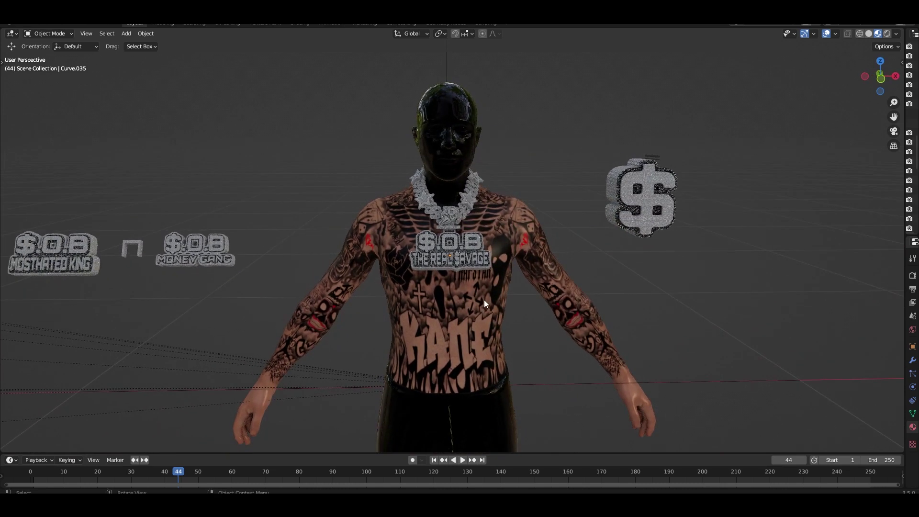
# Select the pendant, raise it 0.00195 m on Z and push it 0.003189 m along Y.
pyautogui.scroll(2, 484, 300)
pyautogui.scroll(2, 483, 300)
pyautogui.moveTo(483, 300)
pyautogui.mouseDown(button='middle')
pyautogui.moveTo(455, 309)
pyautogui.moveTo(476, 320)
pyautogui.mouseUp(button='middle')
pyautogui.scroll(2, 456, 310)
pyautogui.click(476, 320)
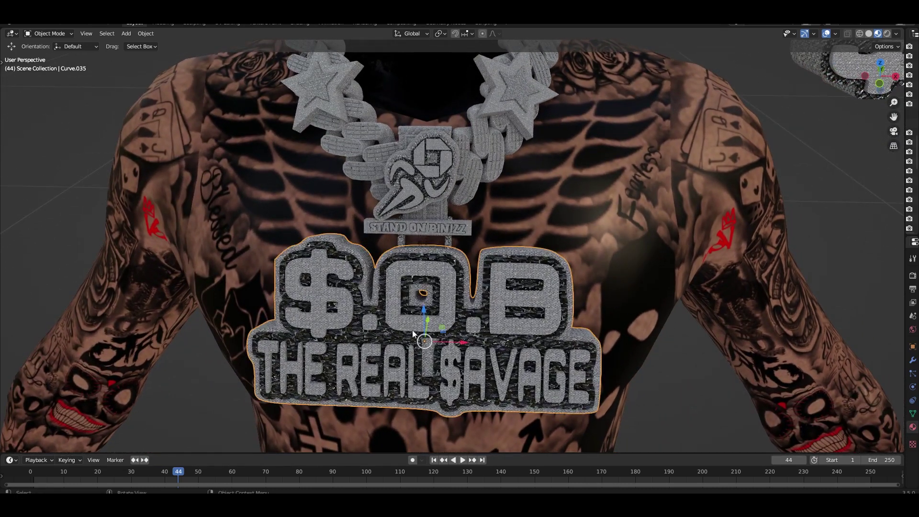
pyautogui.moveTo(424, 324); pyautogui.dragTo(431, 312)
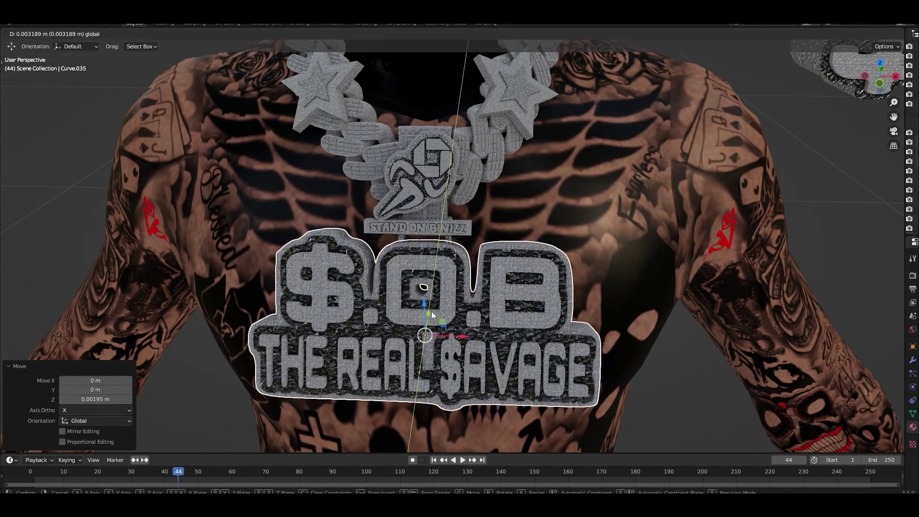
pyautogui.moveTo(432, 312)
pyautogui.mouseDown(button='middle')
pyautogui.moveTo(355, 311)
pyautogui.moveTo(438, 315)
pyautogui.moveTo(407, 312)
pyautogui.moveTo(406, 260)
pyautogui.mouseUp(button='middle')
pyautogui.scroll(-5, 446, 314)
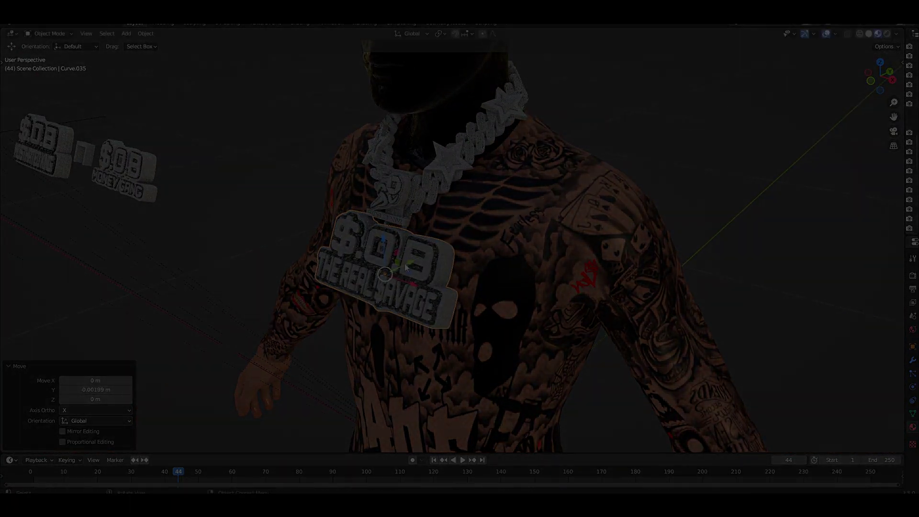